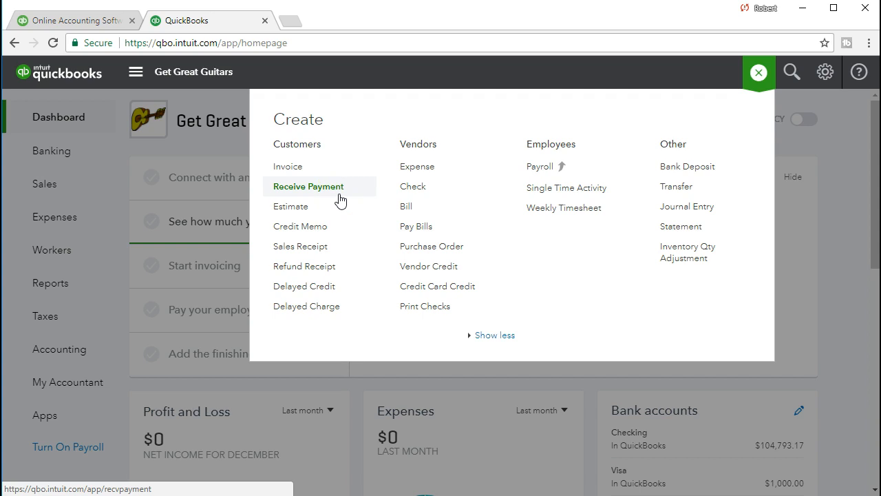
Step: Start a new customer payment receipt and set its payment date to 02/21/2021
left_click(339, 195)
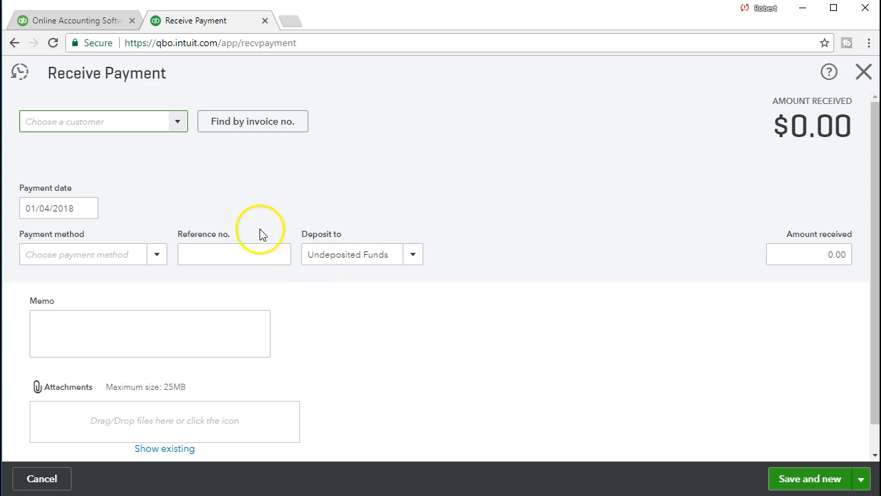
key("Tab")
key("Tab")
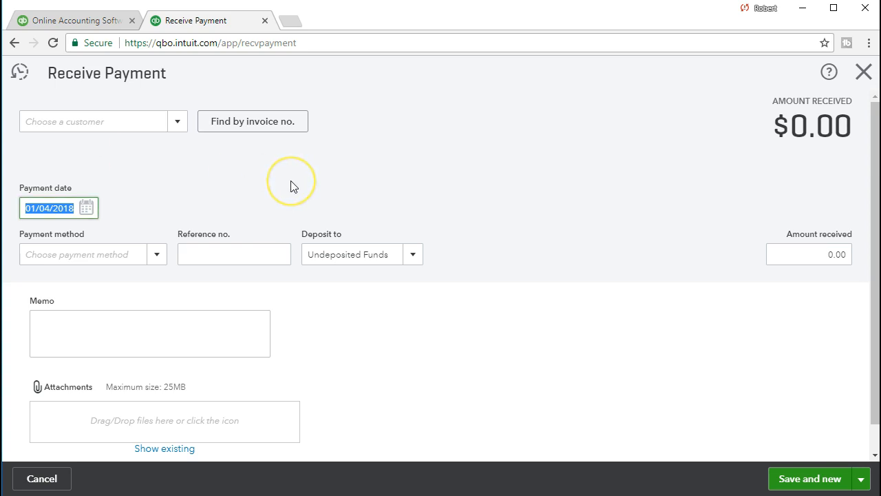
type("02/21/2021")
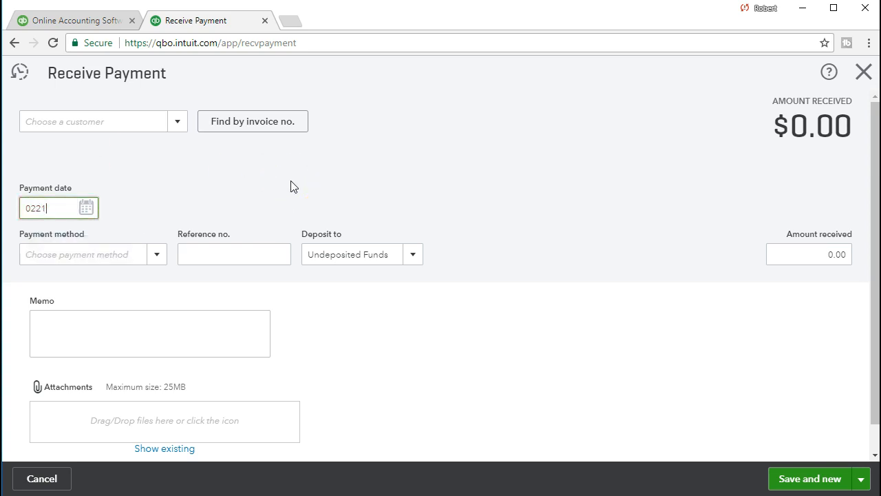
key("Tab")
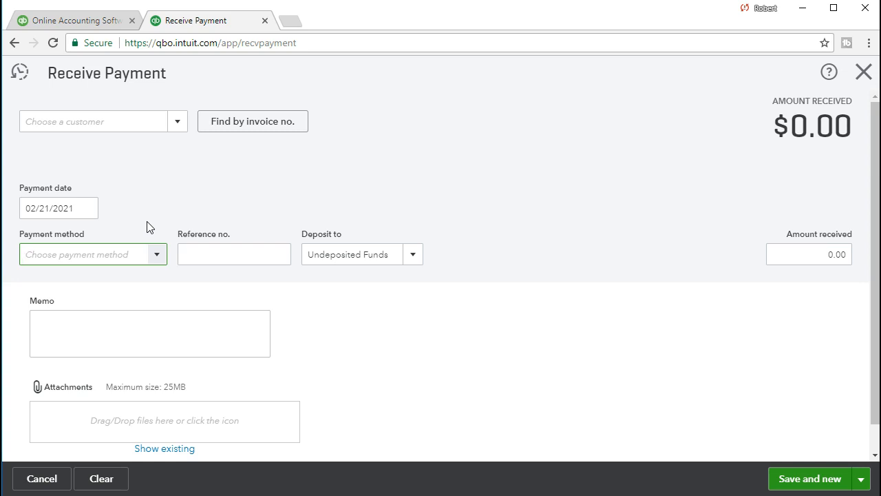
Step: Set the payment method to Cash and review the deposit account choices, keeping Undeposited Funds
left_click(157, 255)
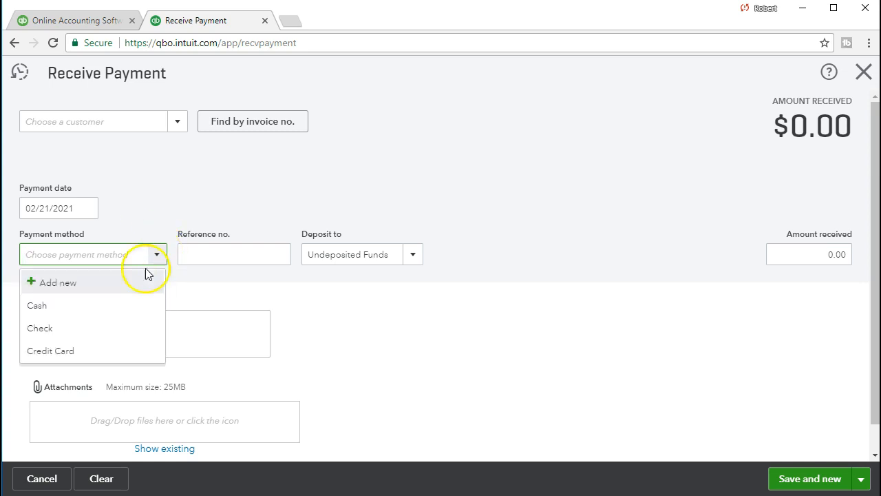
left_click(123, 306)
key("Tab")
key("Tab")
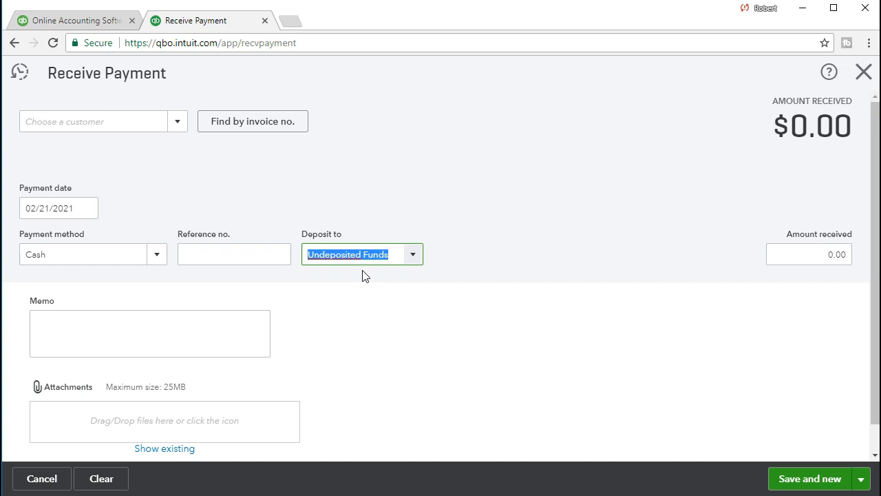
left_click(413, 256)
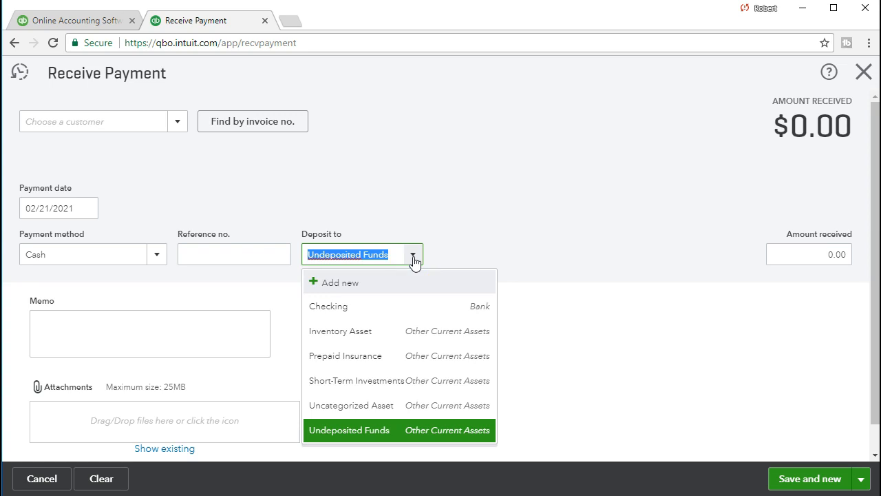
left_click(413, 258)
left_click(464, 277)
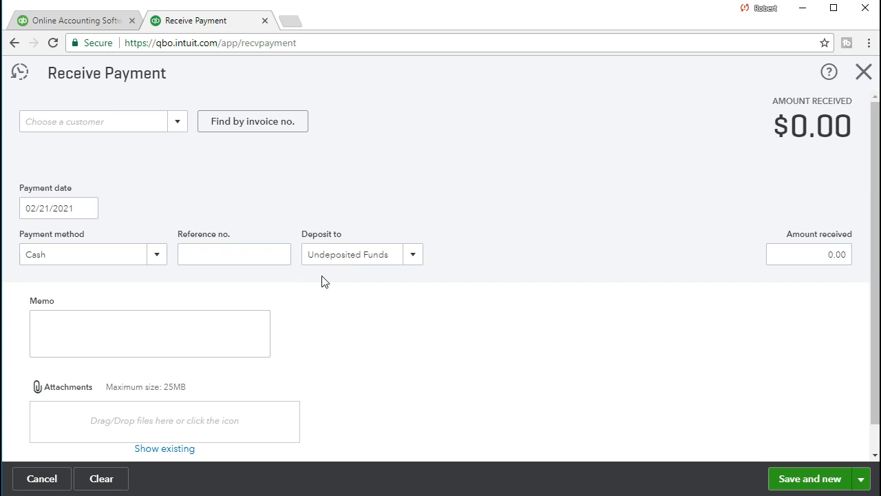
scroll(699, 296, "down", 1)
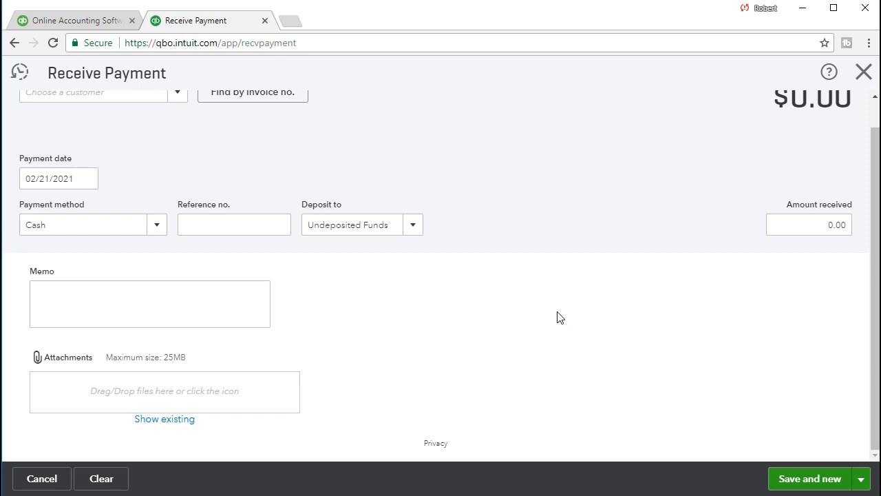
left_click(448, 307)
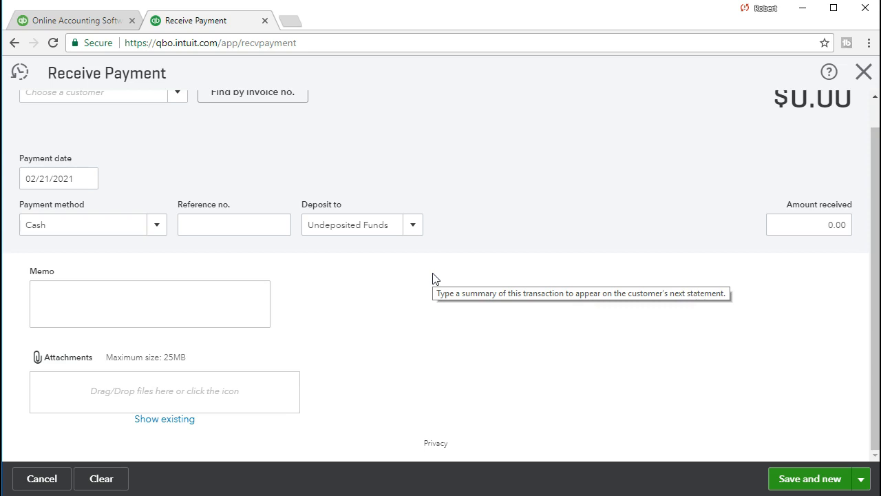
left_click(445, 331)
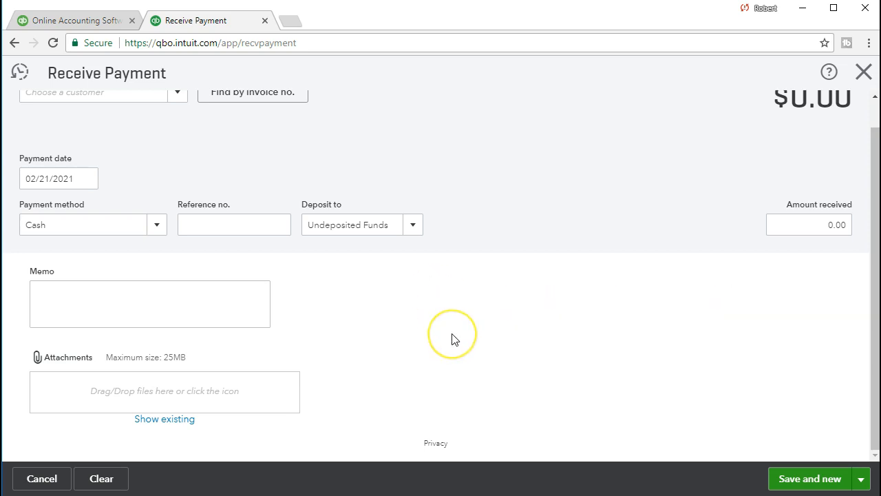
scroll(451, 336, "up", 1)
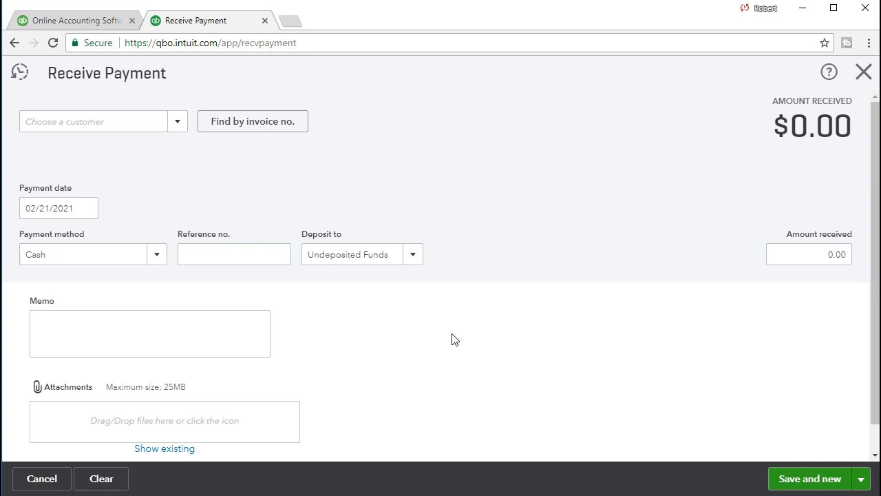
Step: Enter 300 as the amount received for the payment
left_click(807, 254)
type("300")
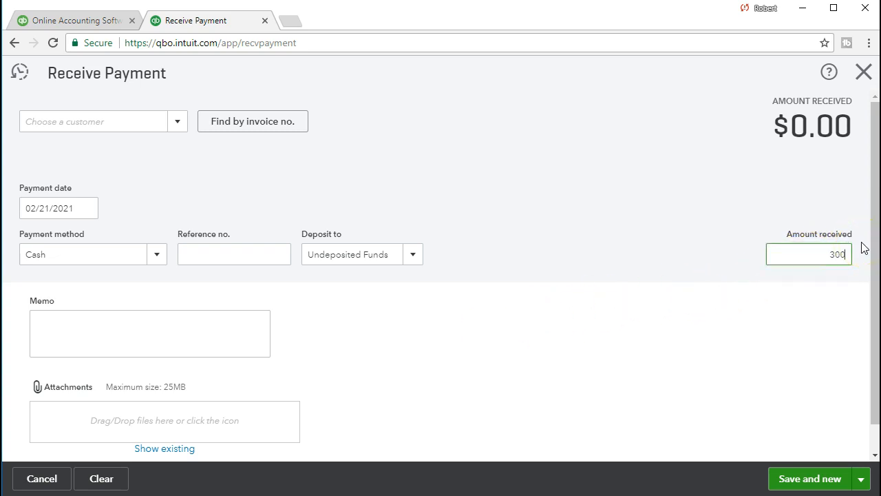
left_click(616, 351)
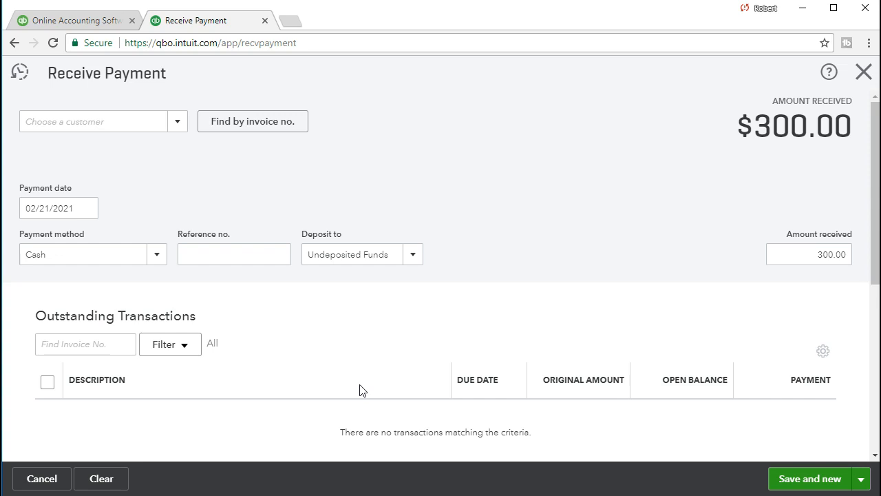
Step: Choose String Music as the customer for the payment
left_click(117, 121)
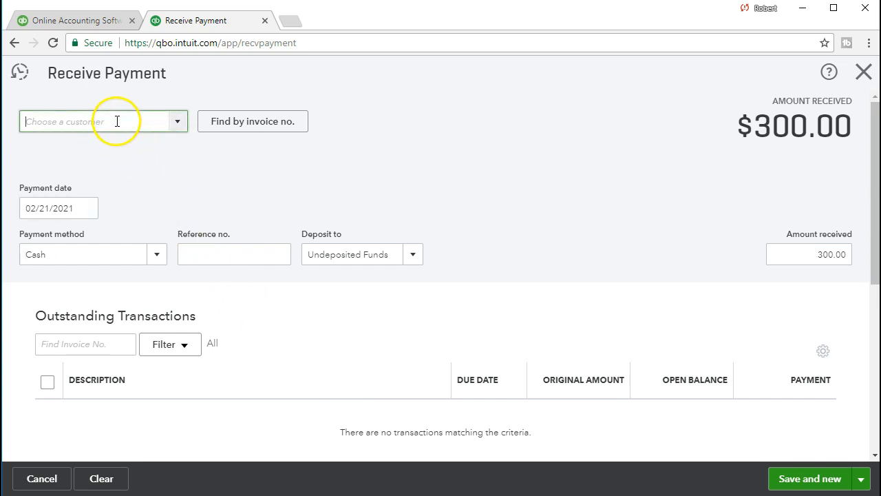
left_click(177, 122)
left_click(177, 123)
left_click(177, 124)
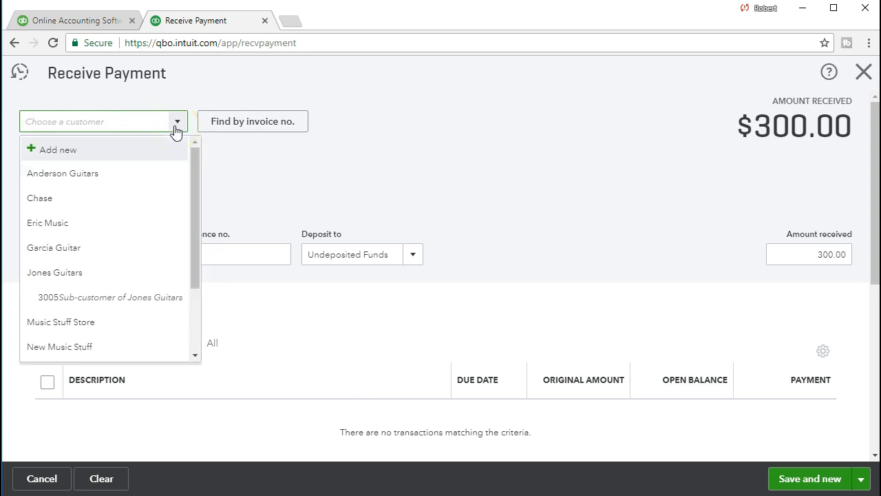
type("Strin Mu")
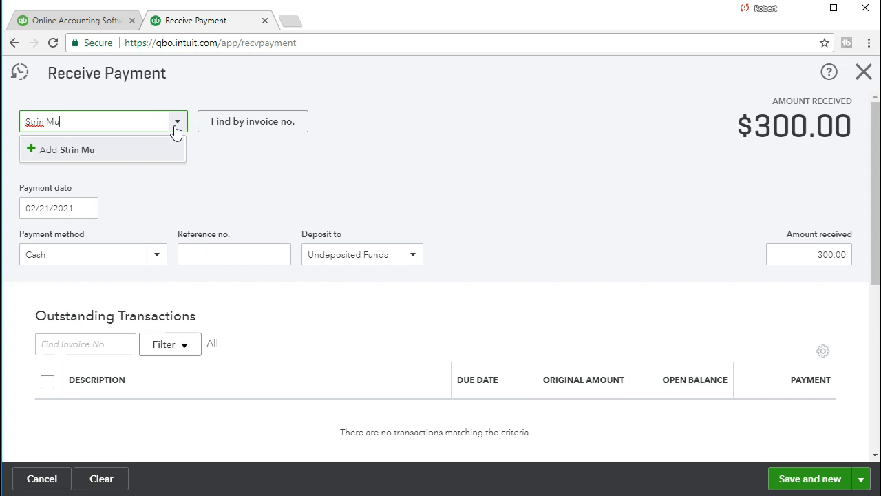
key("BackSpace")
key("BackSpace")
key("BackSpace")
type("g")
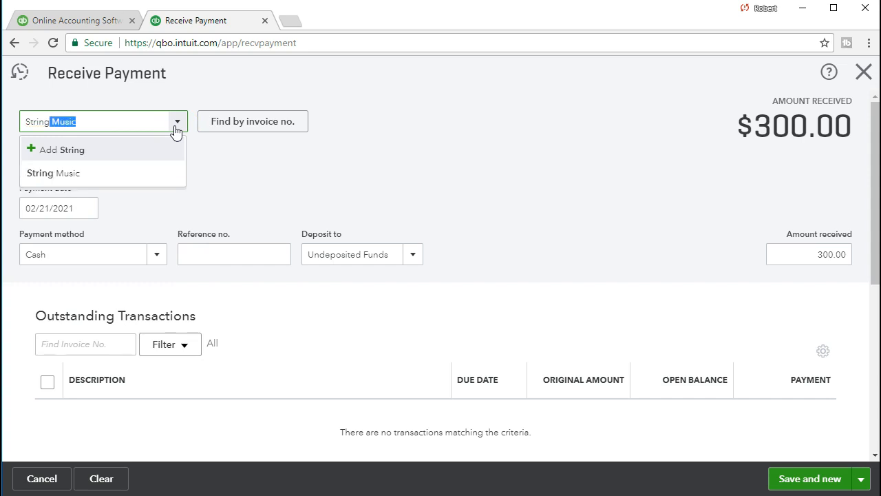
left_click(73, 172)
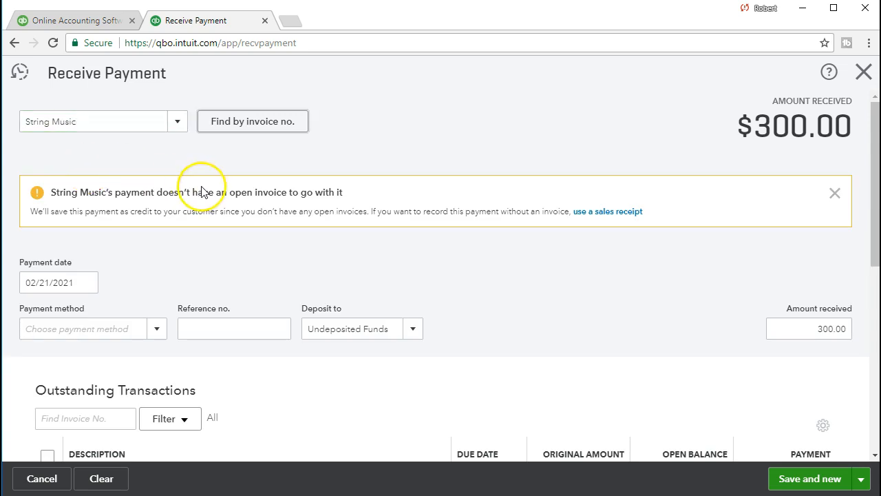
Step: Save the String Music payment and close the payment form
scroll(319, 220, "down", 2)
scroll(313, 226, "up", 2)
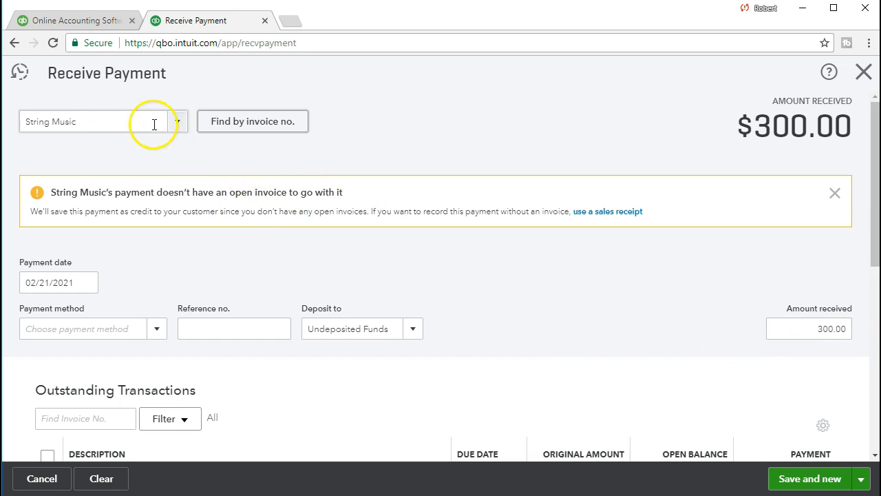
scroll(242, 223, "down", 1)
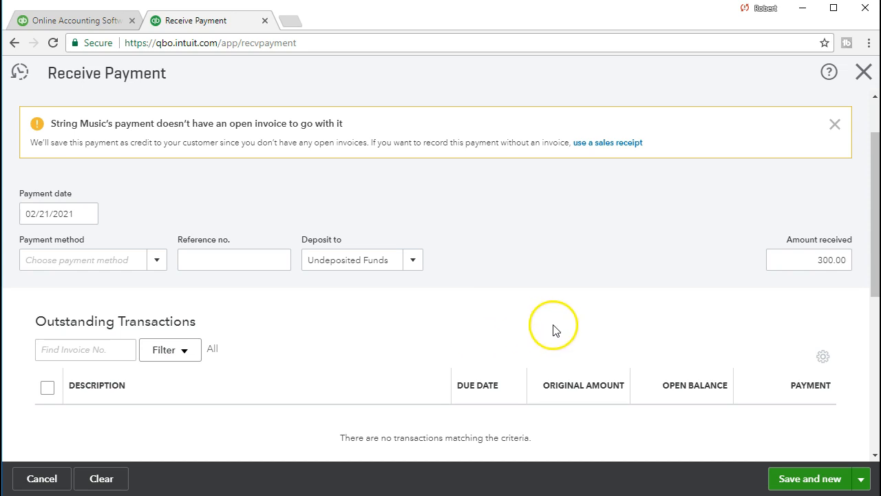
left_click(777, 485)
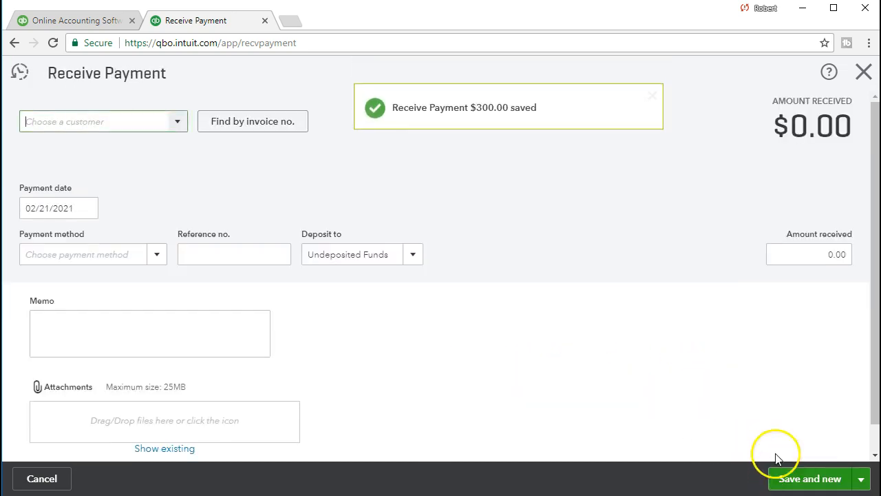
left_click(863, 73)
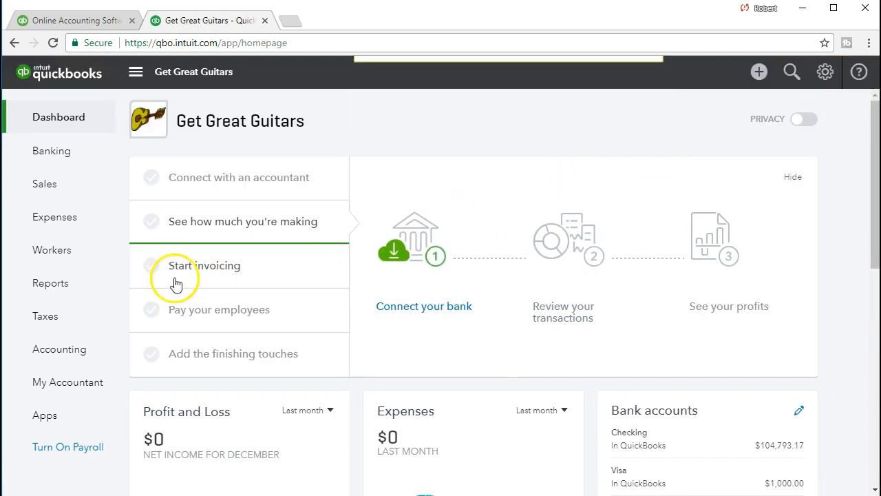
Step: Run the Balance Sheet report for the period 02/01/2021 to 02/28/2021
left_click(84, 288)
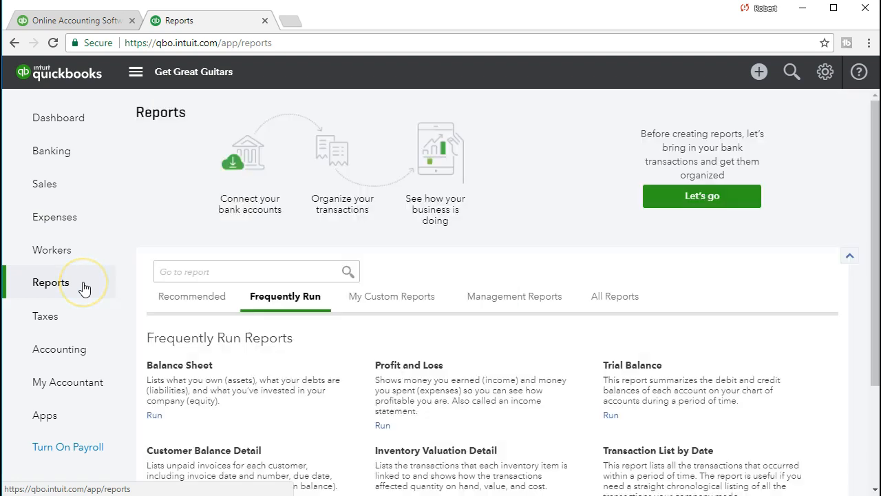
left_click(193, 370)
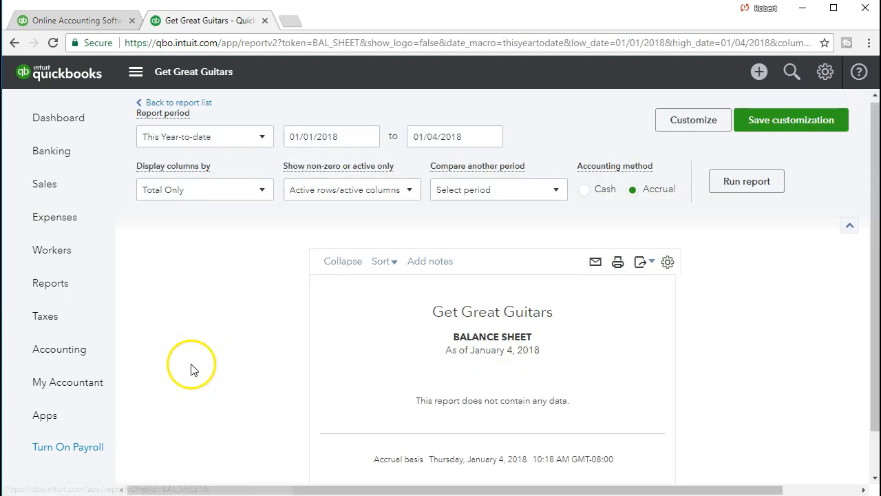
left_click(352, 137)
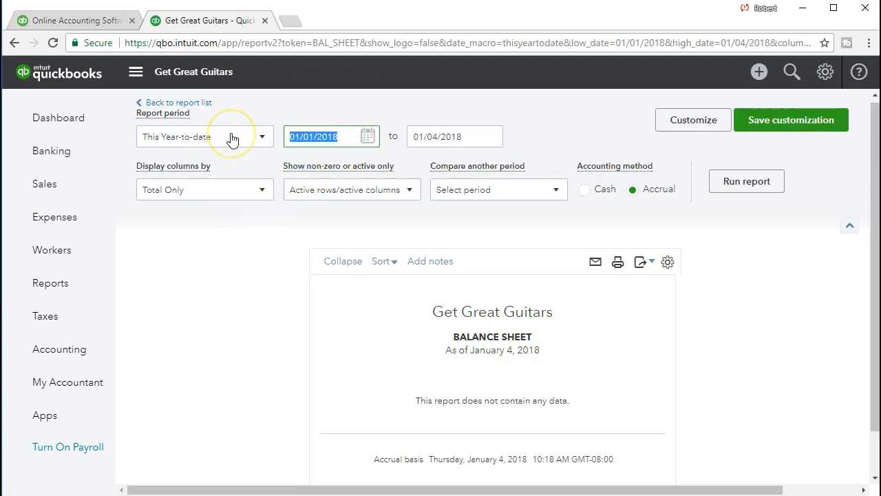
type("02/01/2021")
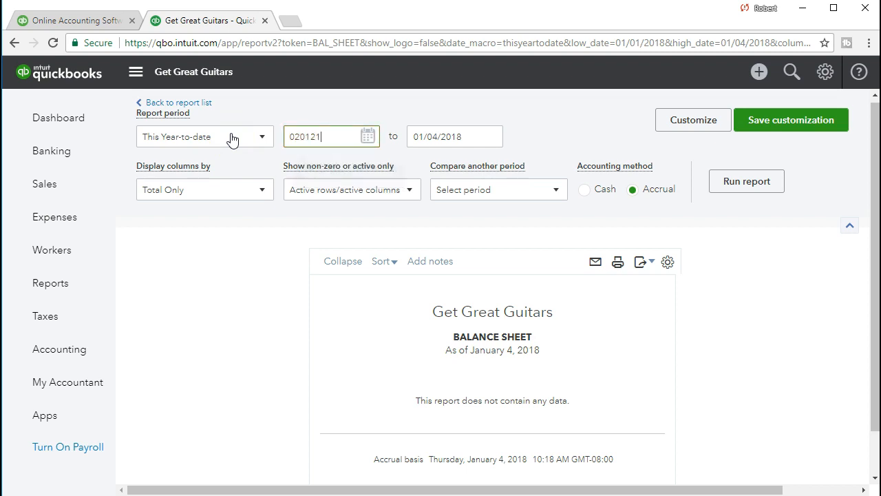
key("Tab")
type("022821")
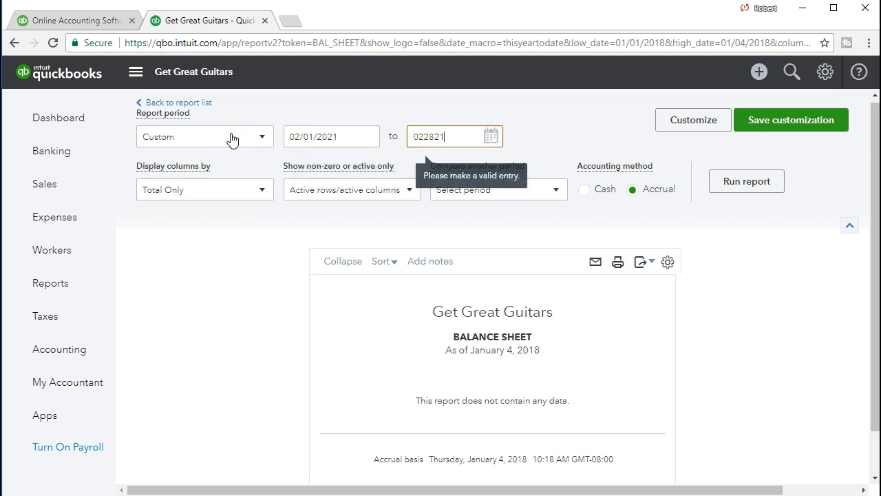
key("Tab")
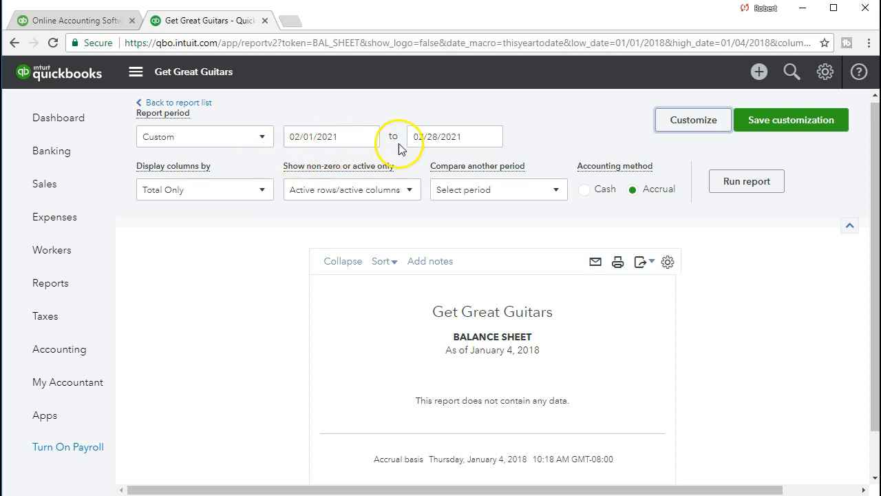
left_click(723, 185)
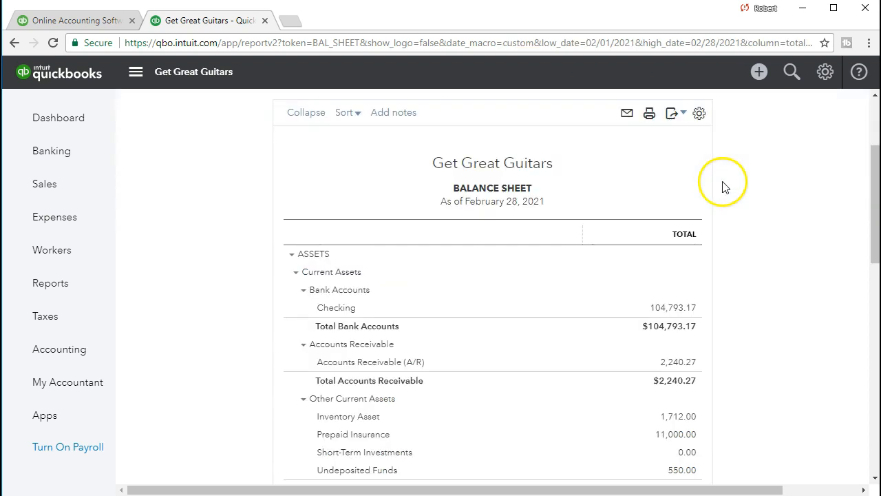
Step: Examine the transactions behind the balance sheet's Accounts Receivable balance, including the amounts, and return to the report summary
scroll(767, 288, "down", 1)
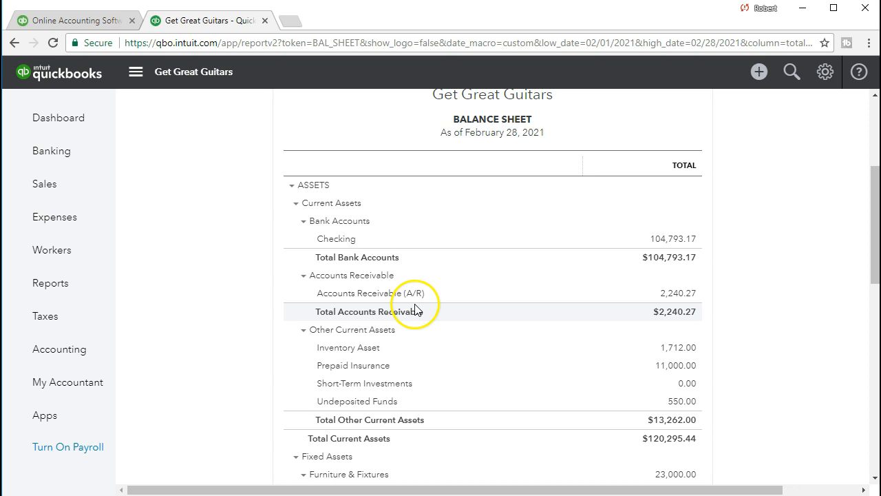
left_click(692, 301)
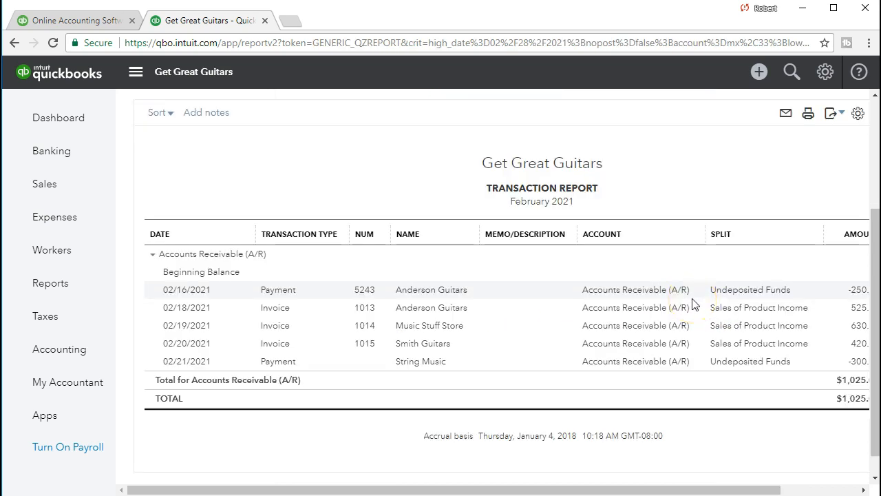
left_click_drag(712, 491, 748, 492)
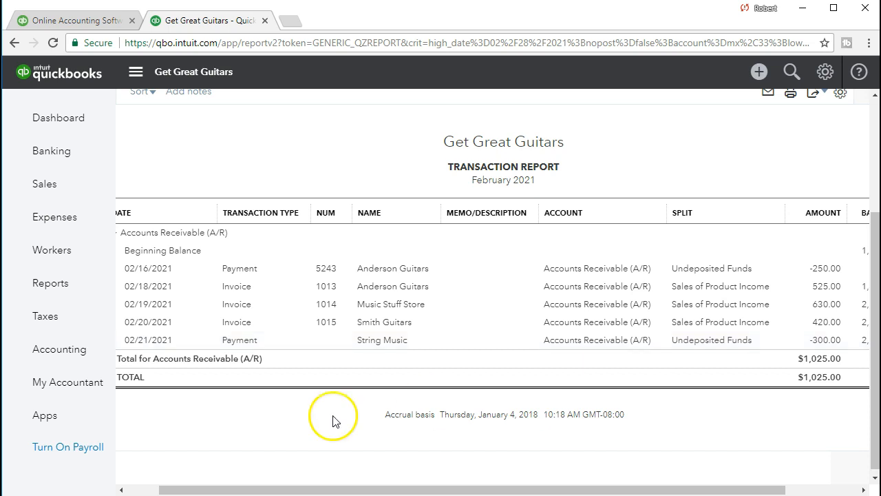
scroll(332, 420, "up", 3)
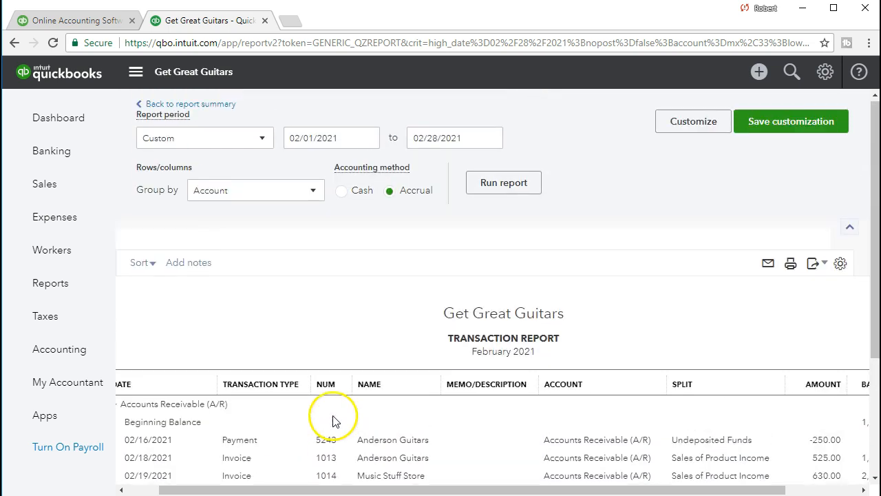
left_click(228, 108)
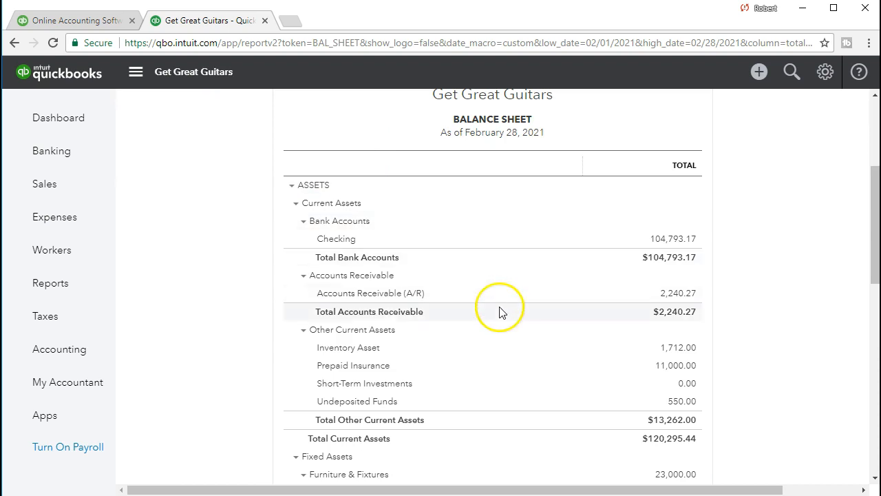
Step: Examine the transactions behind the balance sheet's Undeposited Funds balance, including the String Music payment, and close the payment form
scroll(502, 311, "down", 2)
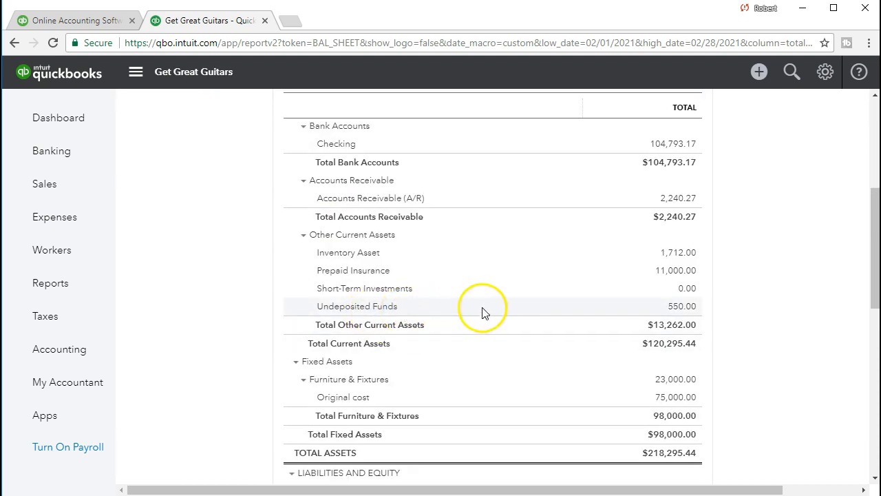
left_click(672, 311)
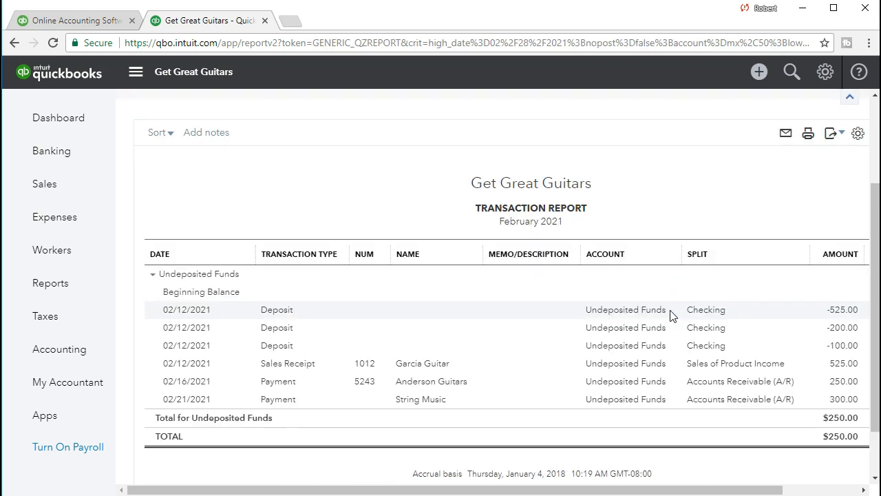
left_click(841, 403)
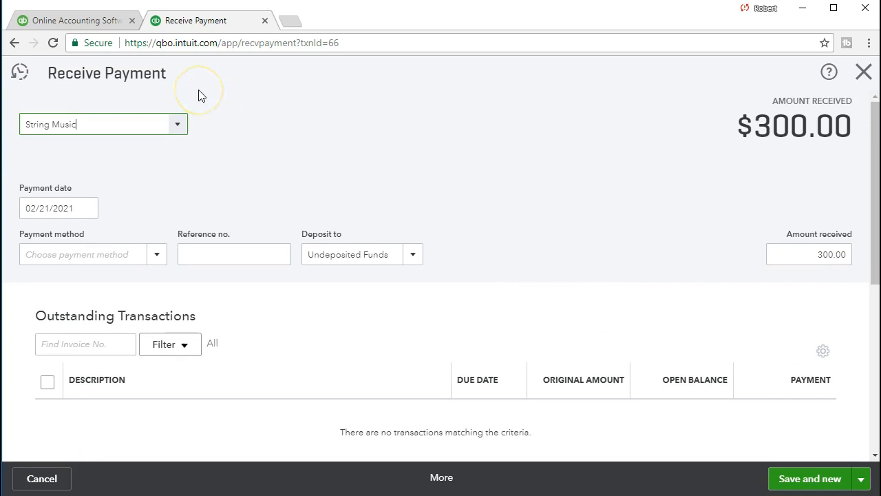
left_click(862, 75)
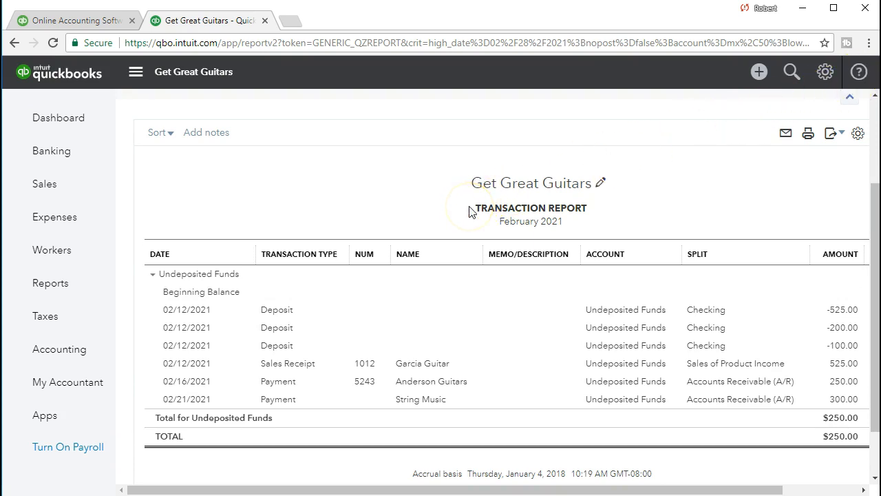
Step: Run the Customer Balance Detail report from the frequently run reports
left_click(90, 287)
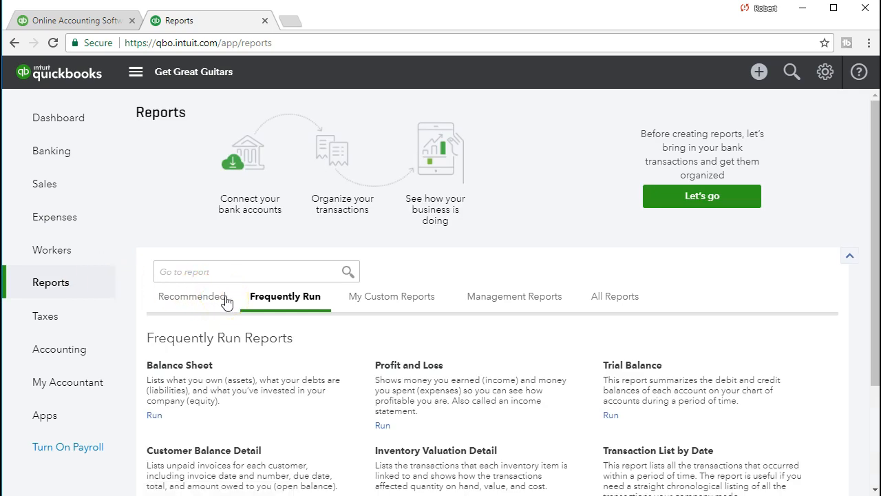
scroll(227, 303, "down", 1)
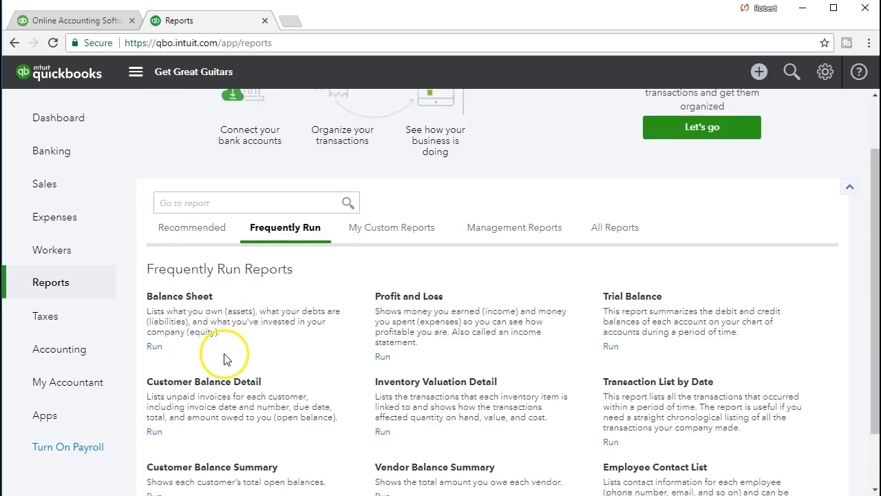
left_click(215, 390)
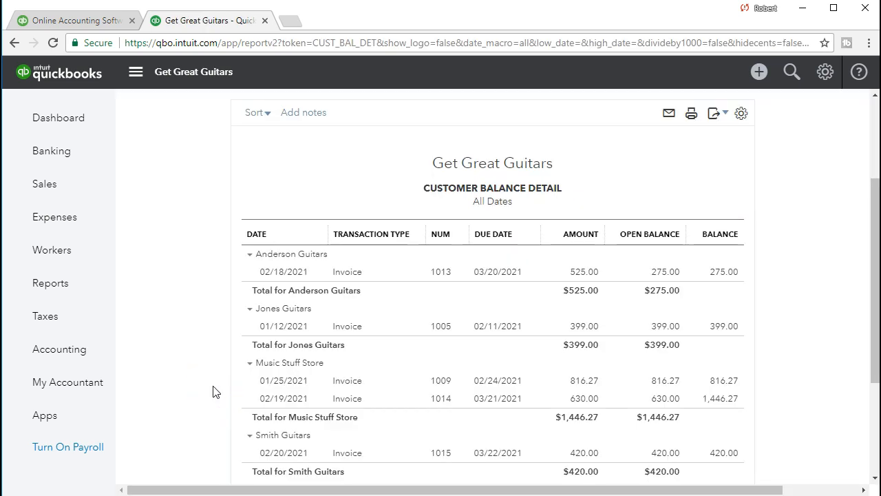
Step: Examine the open balances by customer in the Customer Balance Detail report, especially the String Music payment and the report total
scroll(761, 291, "down", 3)
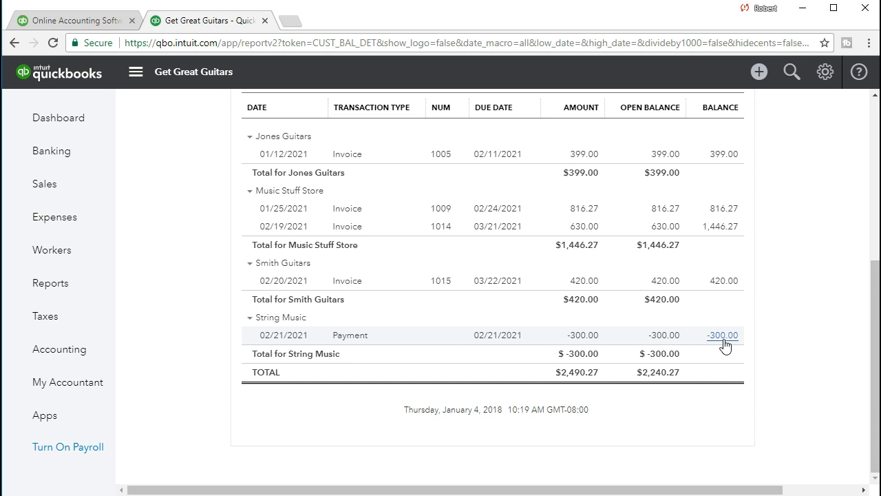
scroll(727, 352, "up", 3)
left_click(448, 204)
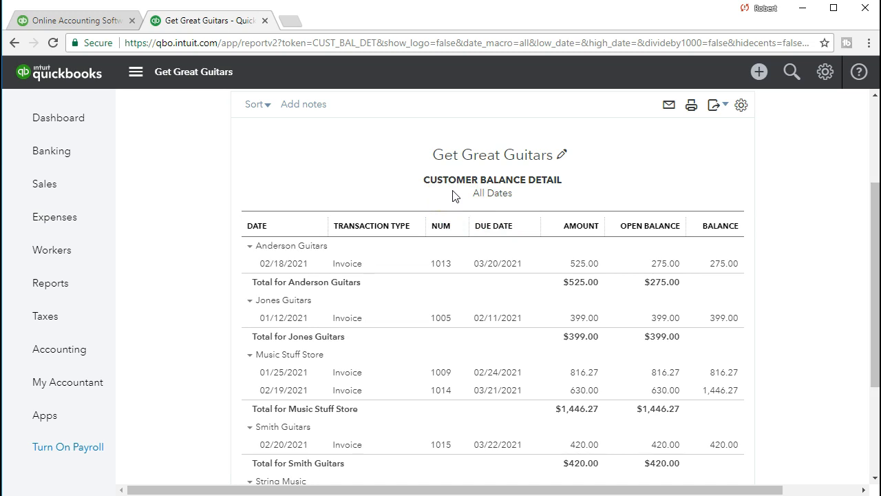
scroll(546, 271, "down", 3)
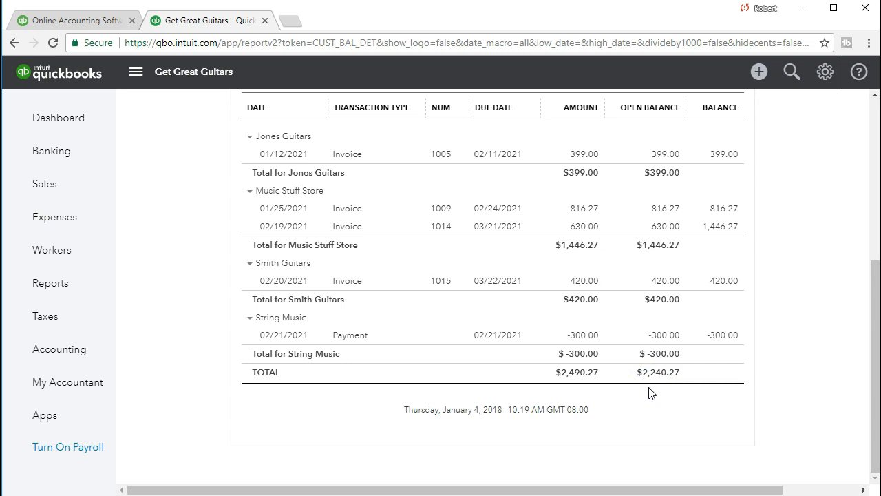
left_click(723, 354)
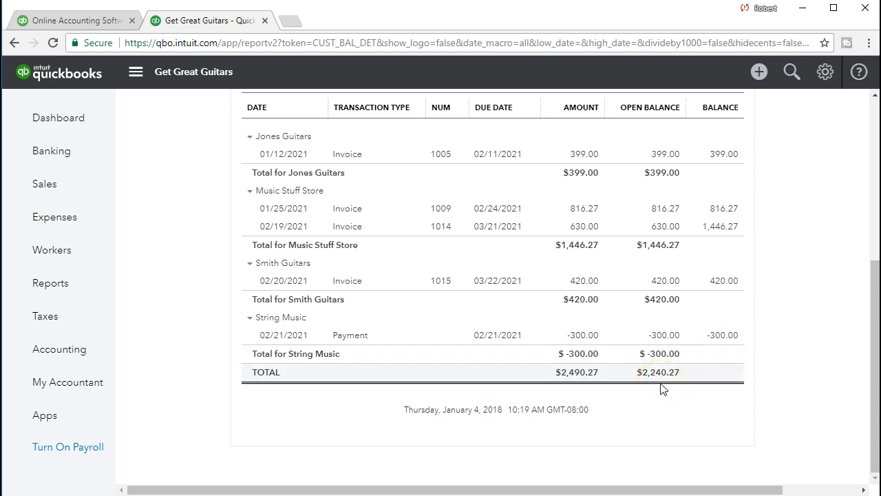
left_click(704, 357)
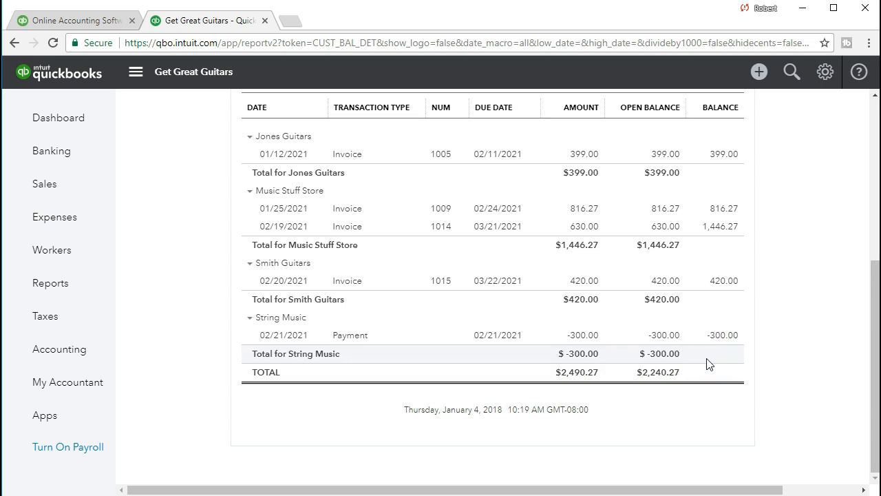
left_click(723, 347)
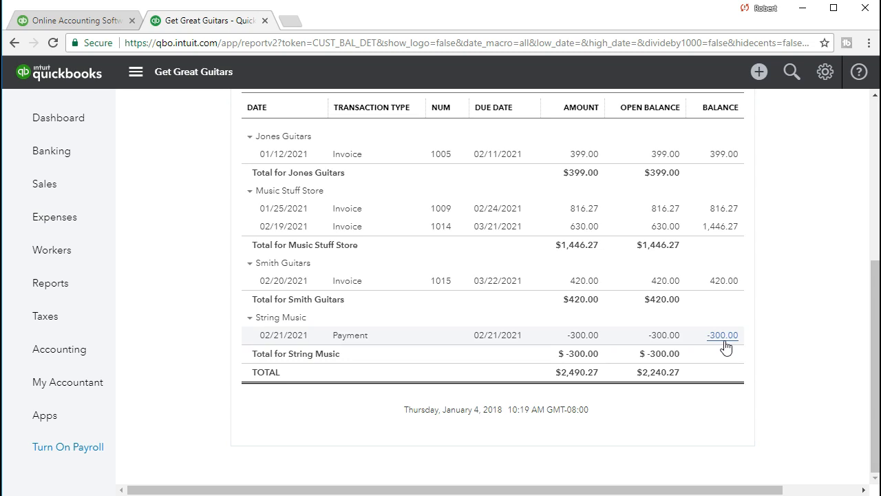
left_click(723, 341)
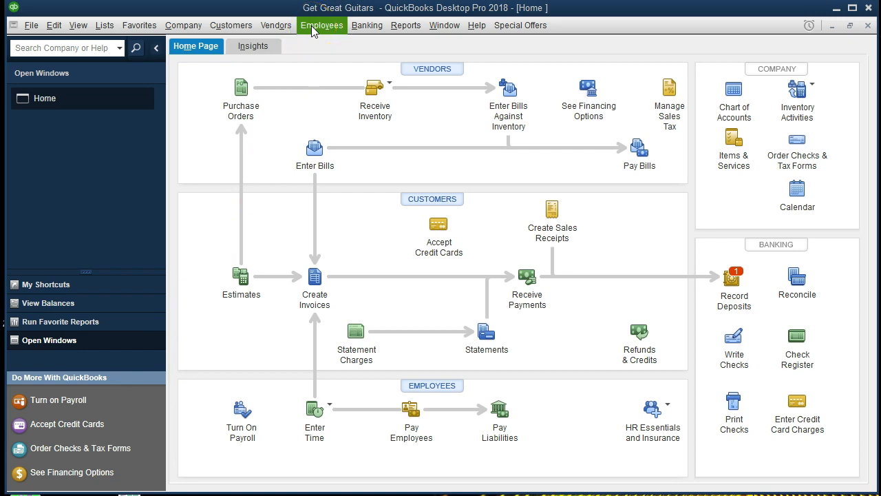
left_click(36, 26)
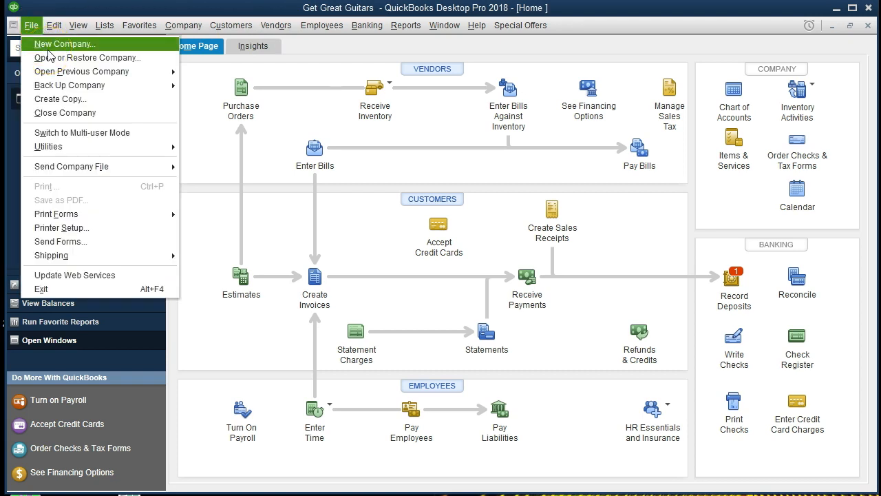
left_click(216, 177)
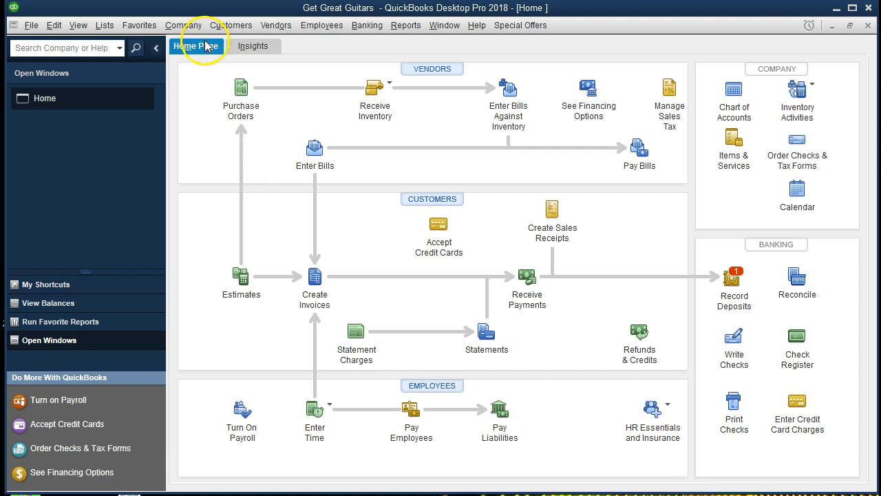
left_click(184, 25)
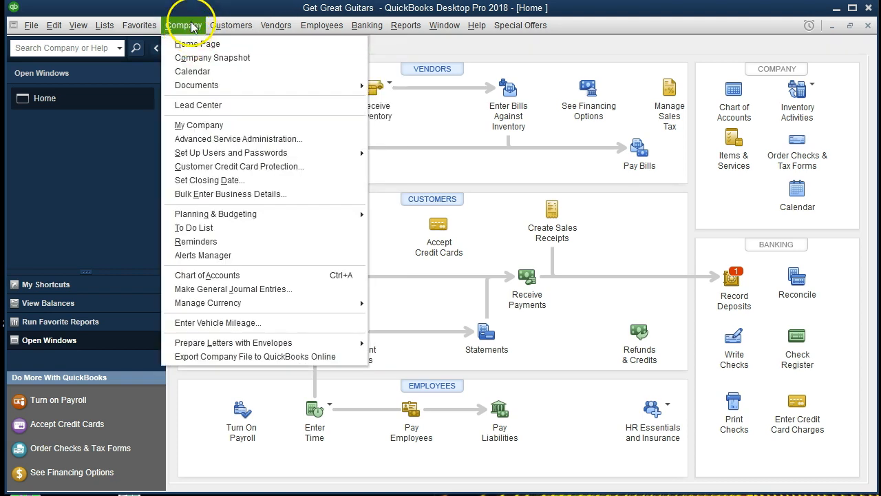
left_click(169, 25)
left_click(78, 26)
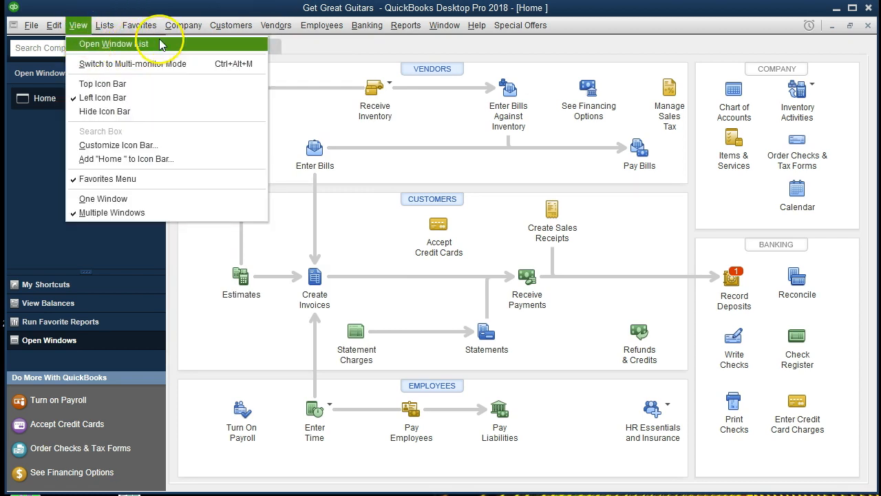
left_click(36, 124)
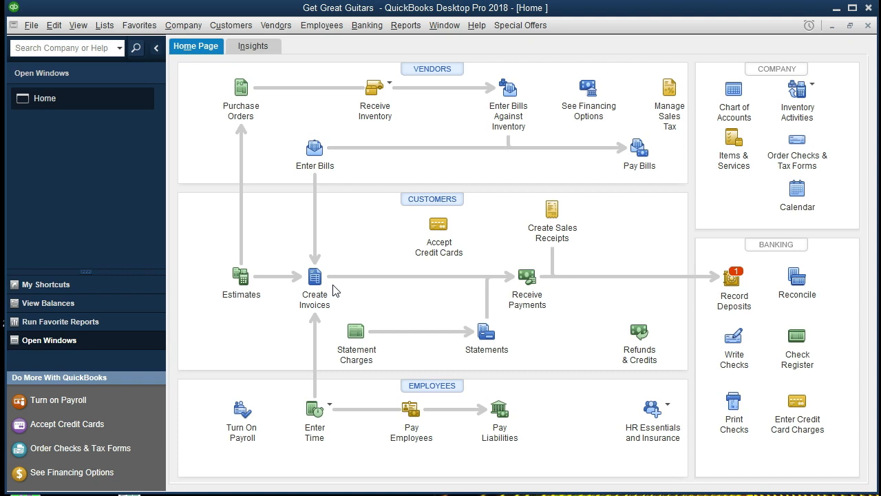
Step: Start a new customer payment received from String Music
left_click(526, 277)
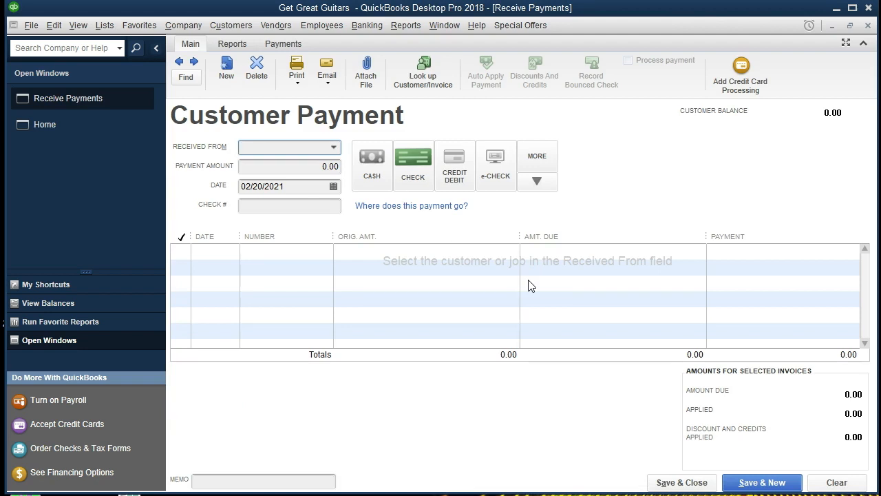
left_click(334, 147)
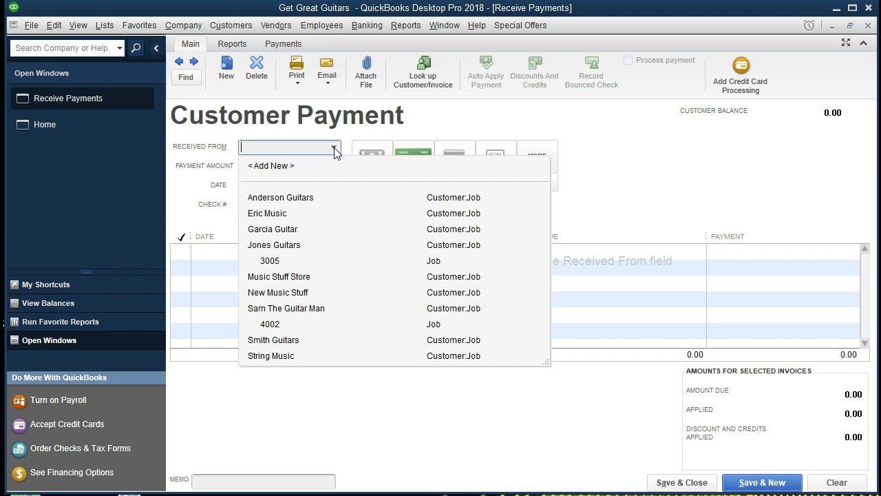
type("String Music")
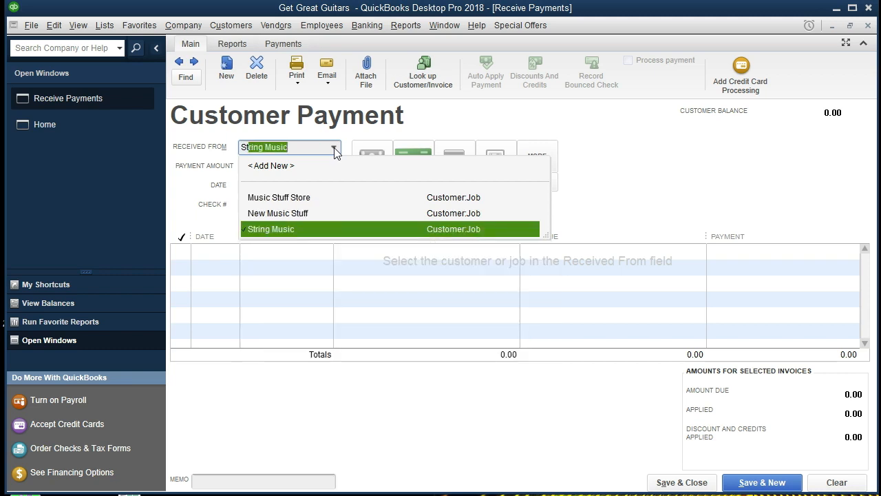
key("Tab")
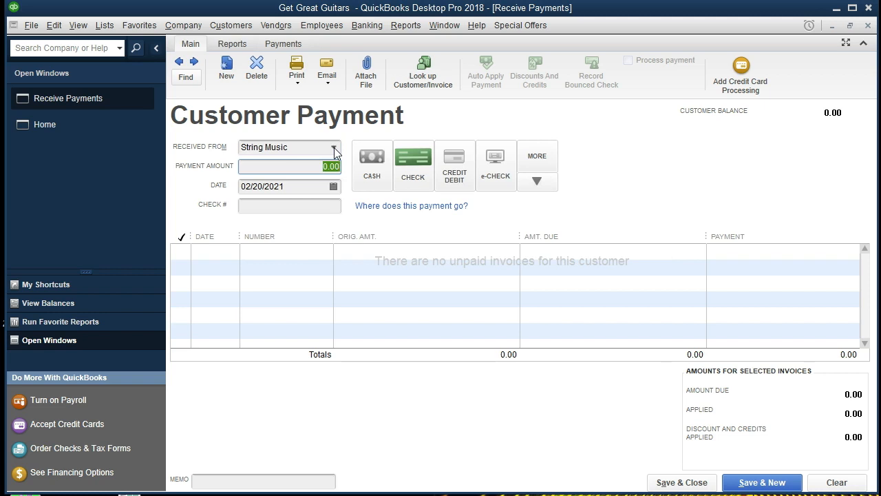
Step: Enter a 300.00 cash payment dated 02/21/2021 and save it, leaving the overpayment as a credit on the customer's account
type("300")
key("Tab")
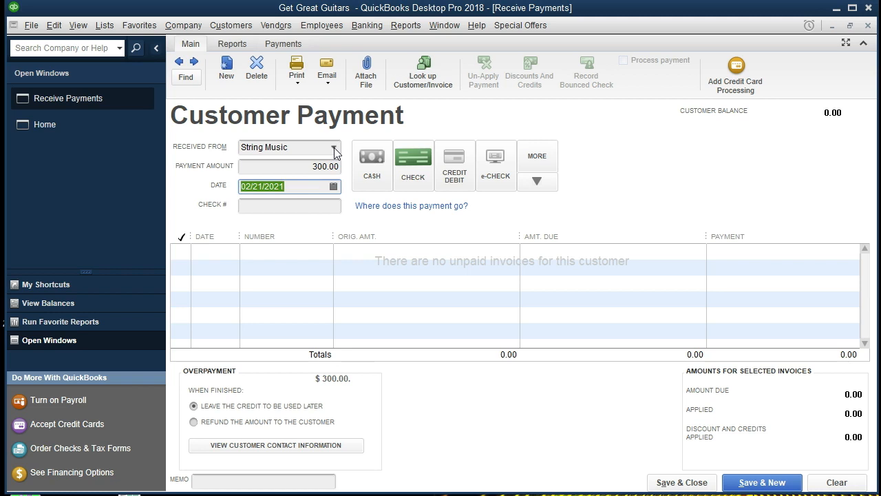
key("Tab")
left_click(366, 162)
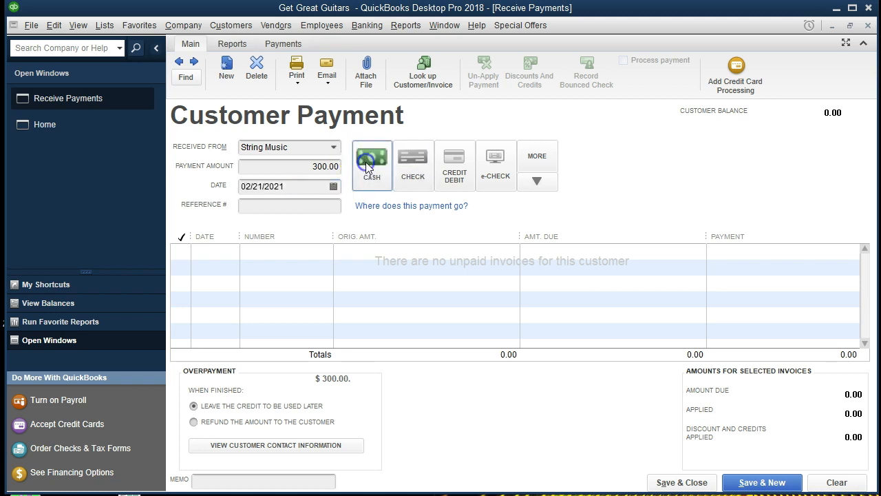
key("Tab")
left_click(328, 259)
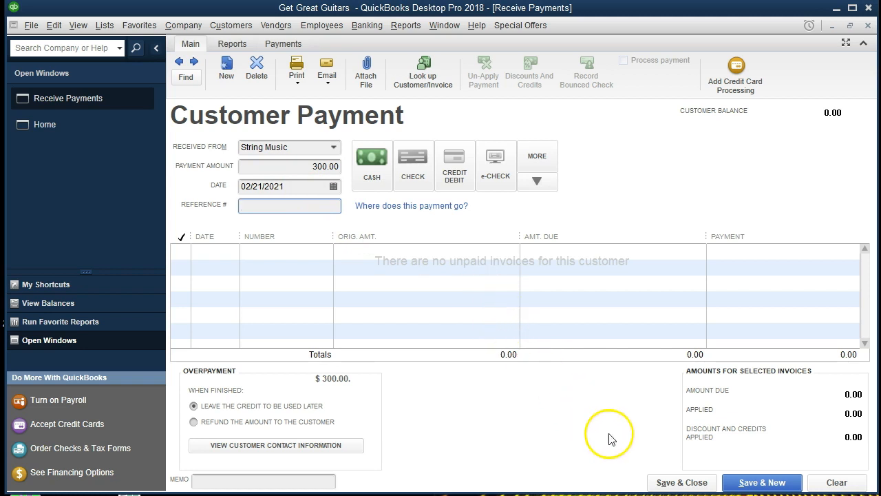
left_click(660, 482)
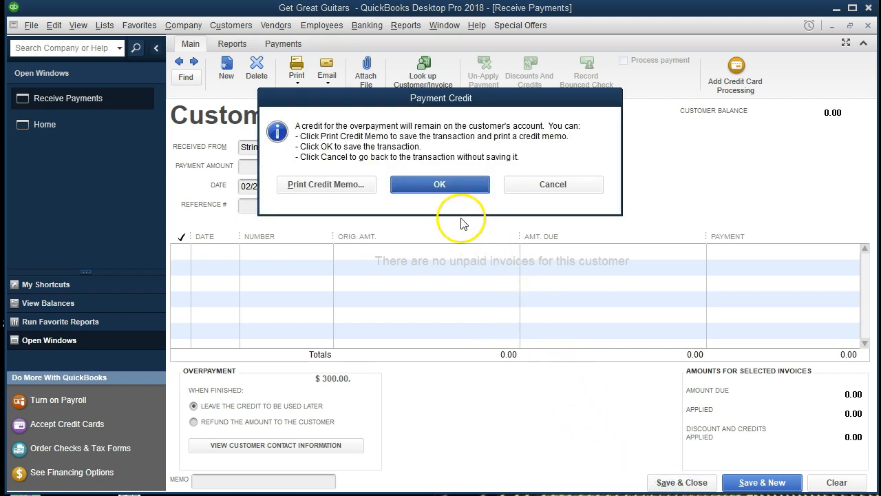
left_click(441, 184)
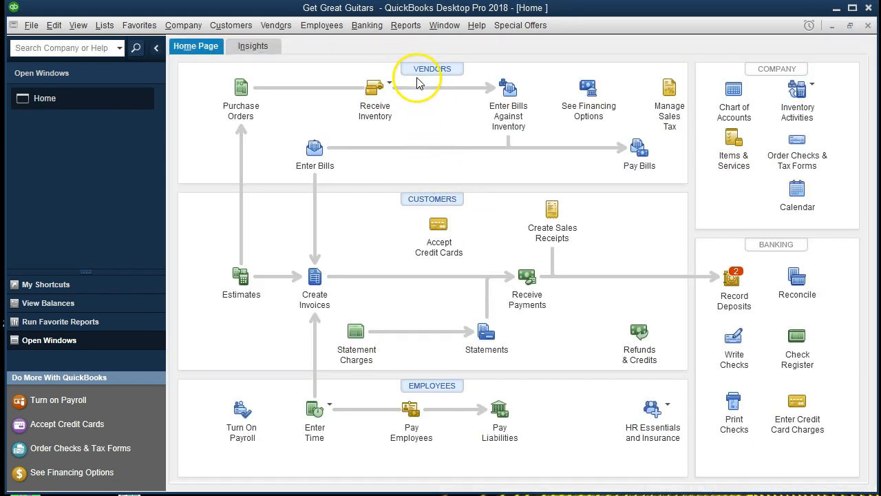
Step: Open the Balance Sheet Standard report from the company and financial reports
left_click(413, 33)
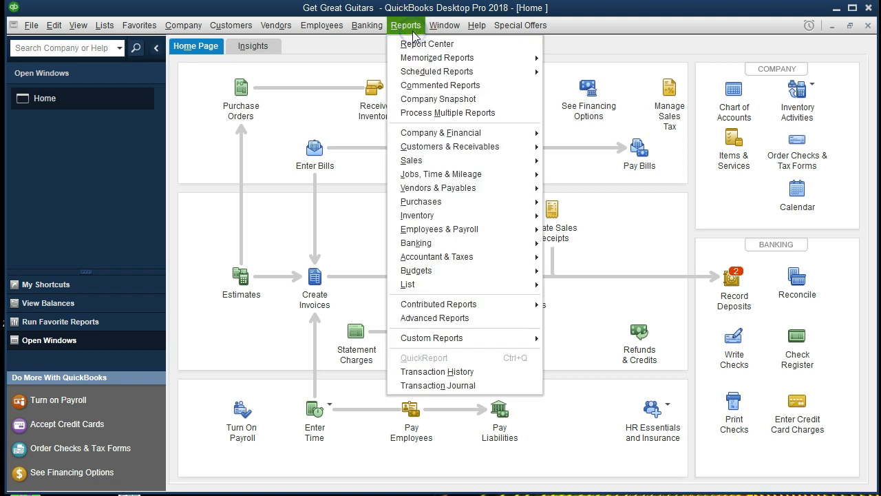
mouse_move(503, 135)
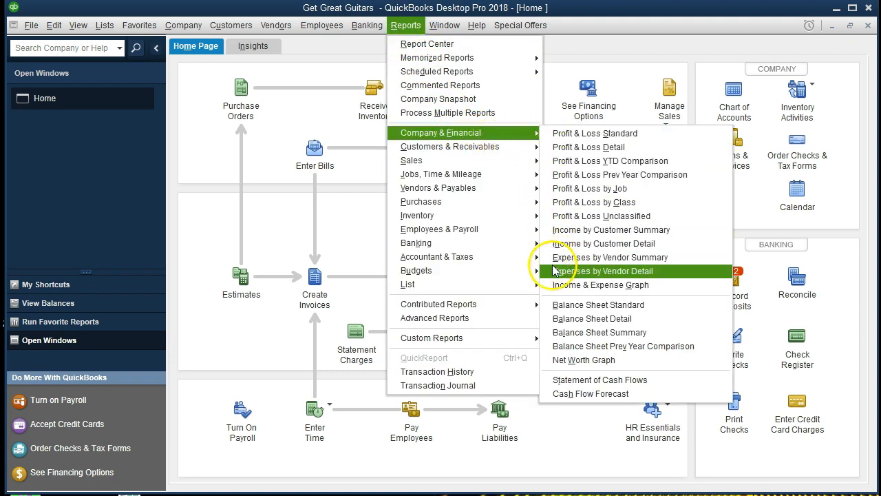
left_click(551, 310)
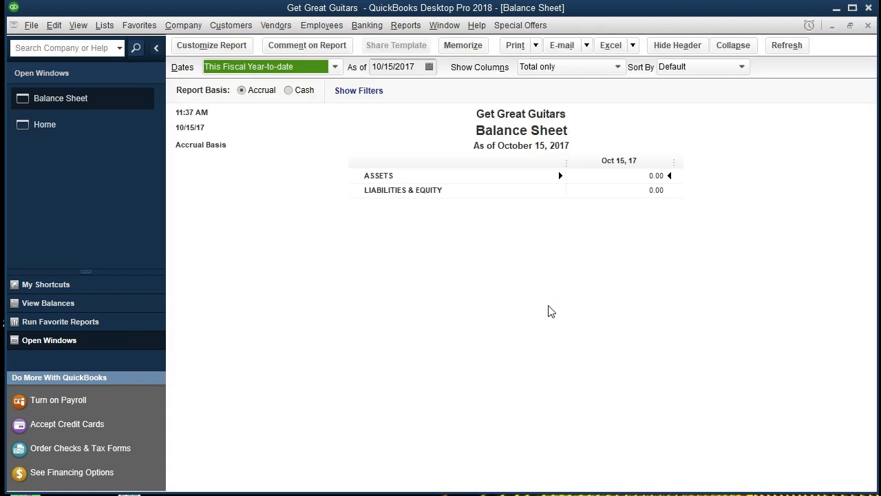
Step: Customize the Balance Sheet report to cover the date range 01/01/2021 to 12/31/2021
left_click(231, 48)
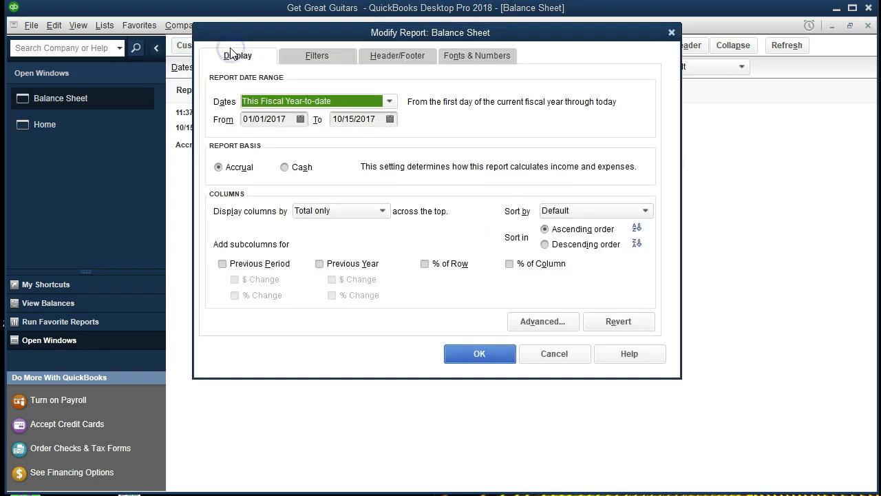
key("Tab")
type("010121")
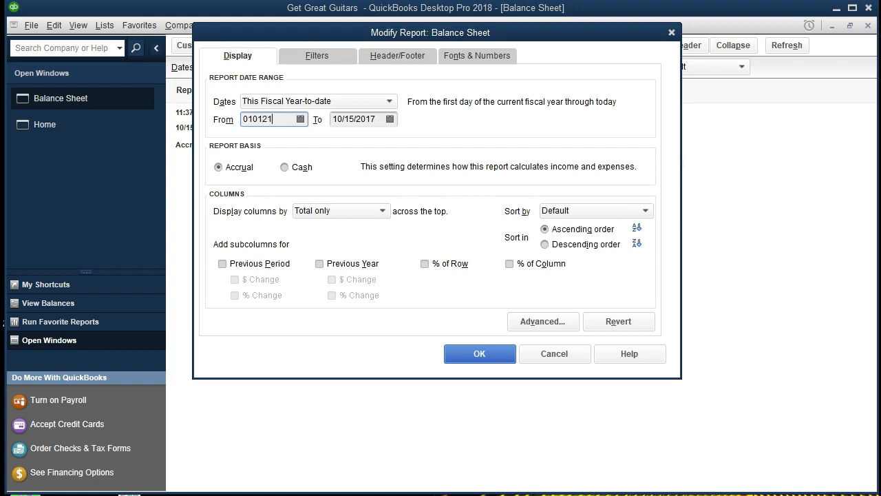
key("Tab")
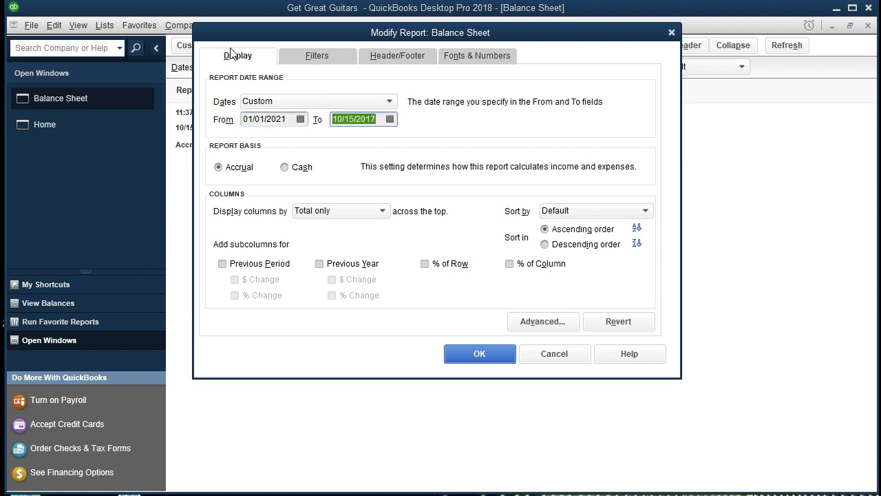
type("123121")
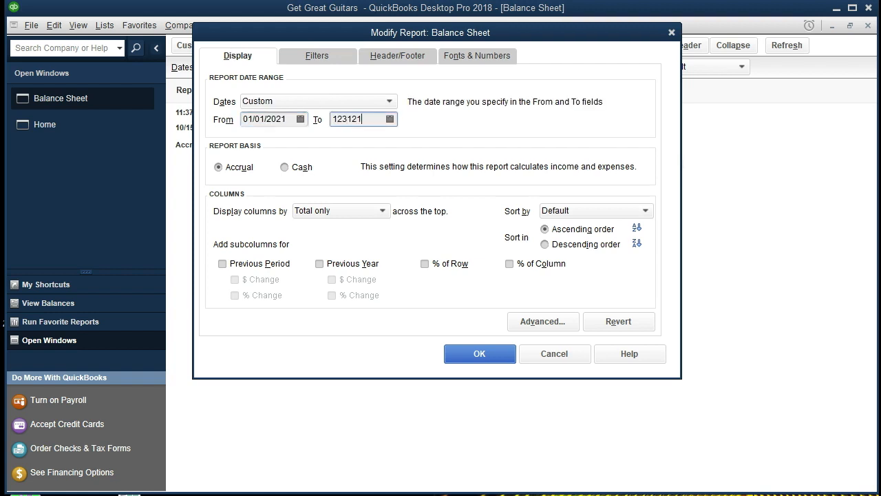
key("Tab")
left_click(479, 354)
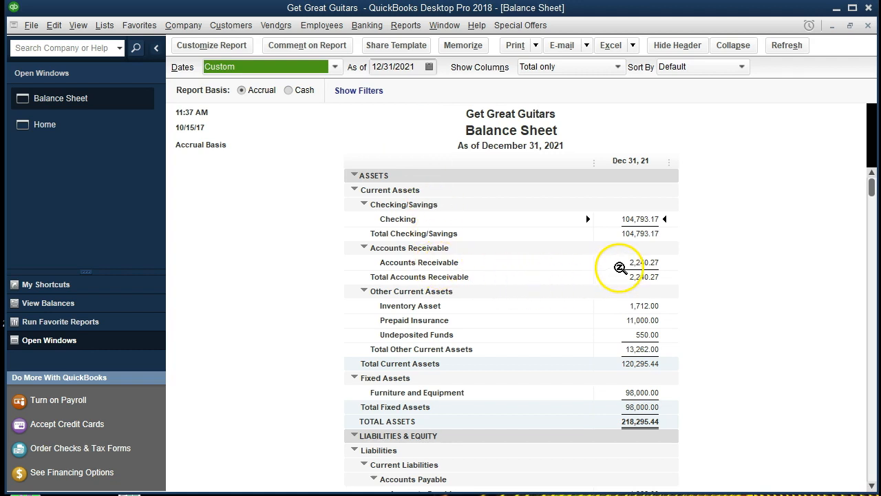
Step: Drill into the Accounts Receivable balance, review its invoices and payments including the String Music payment, and return to the Balance Sheet
double_click(620, 263)
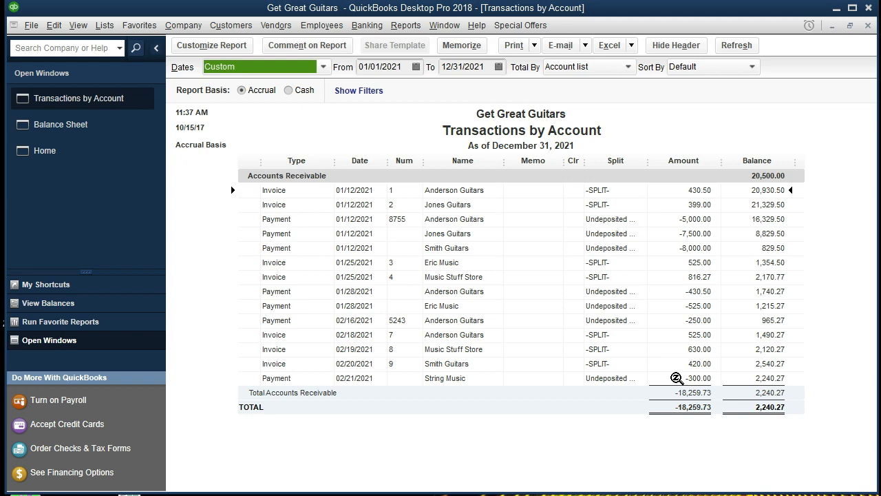
left_click(620, 429)
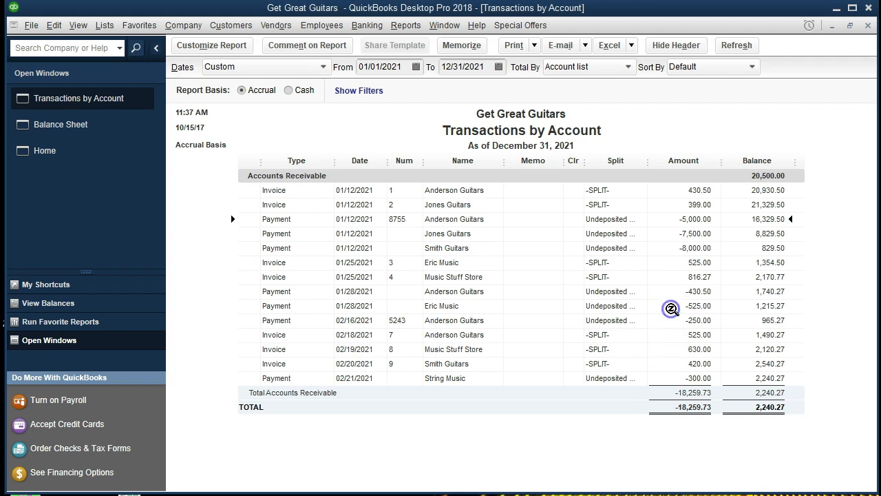
left_click(677, 293)
left_click(682, 190)
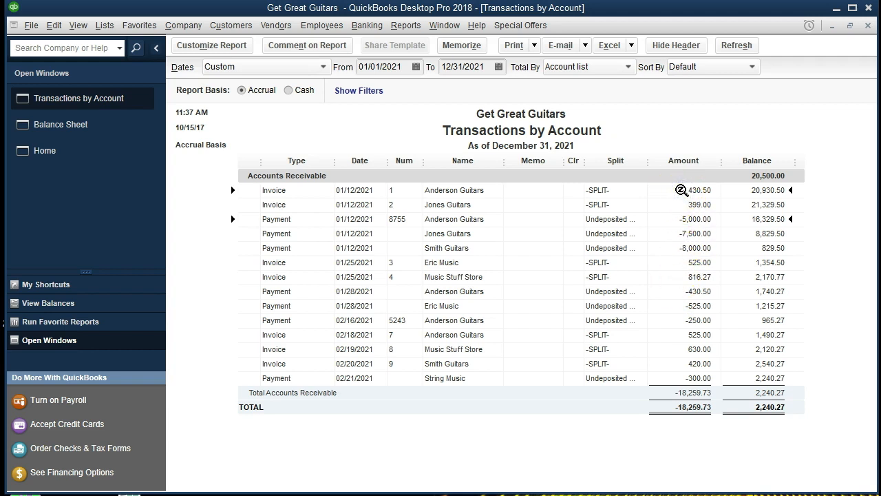
left_click(681, 378)
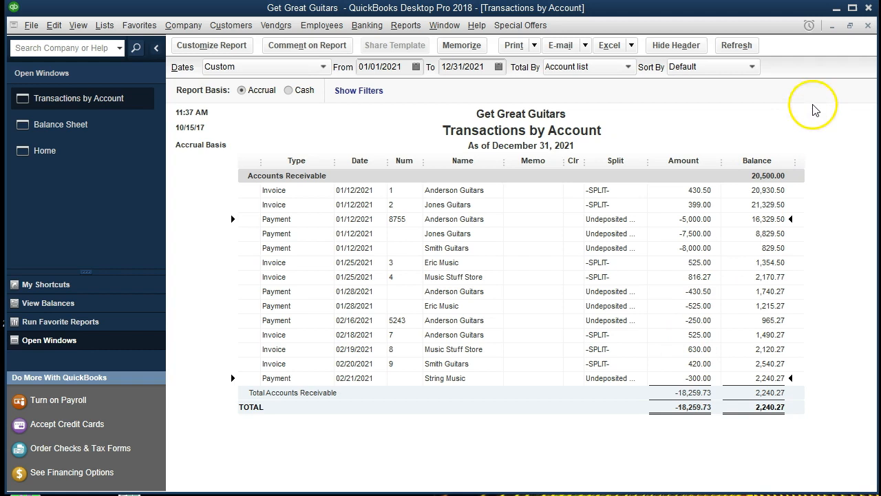
left_click(869, 26)
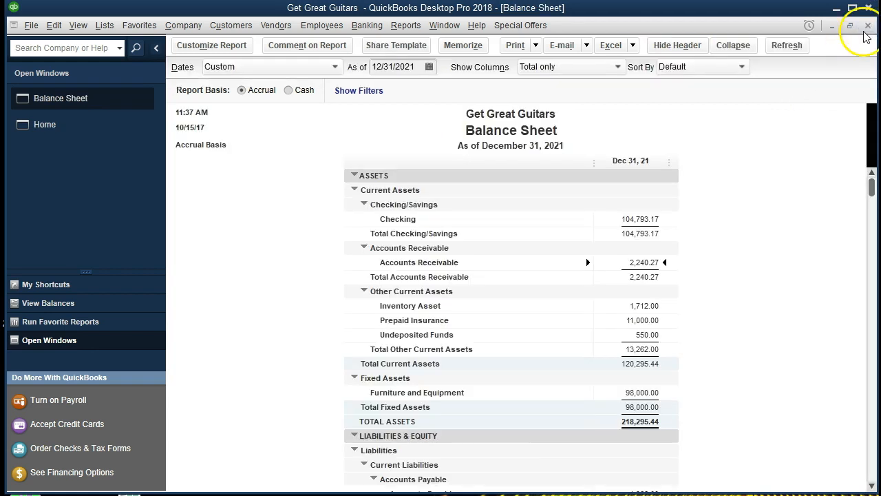
Step: Drill into the Undeposited Funds balance, inspect the 02/21/2021 String Music payment behind it, and return to the Balance Sheet
scroll(770, 376, "down", 1)
scroll(770, 376, "down", 3)
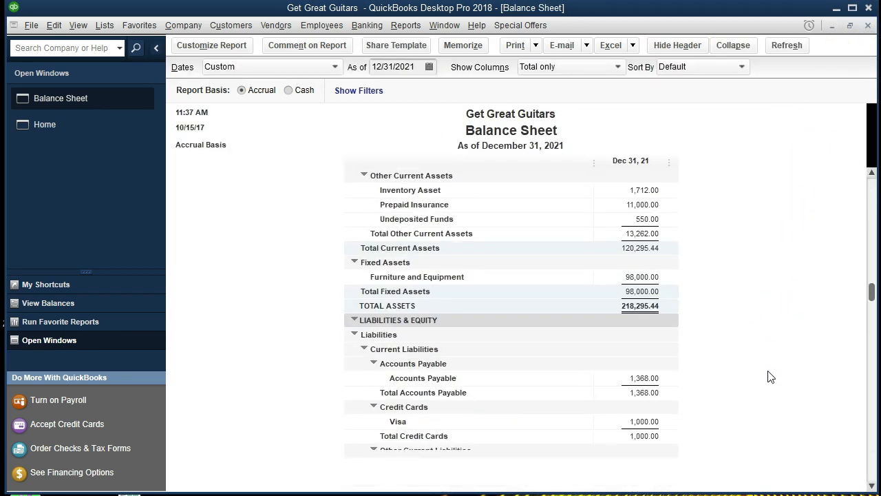
scroll(770, 377, "up", 3)
left_click(648, 291)
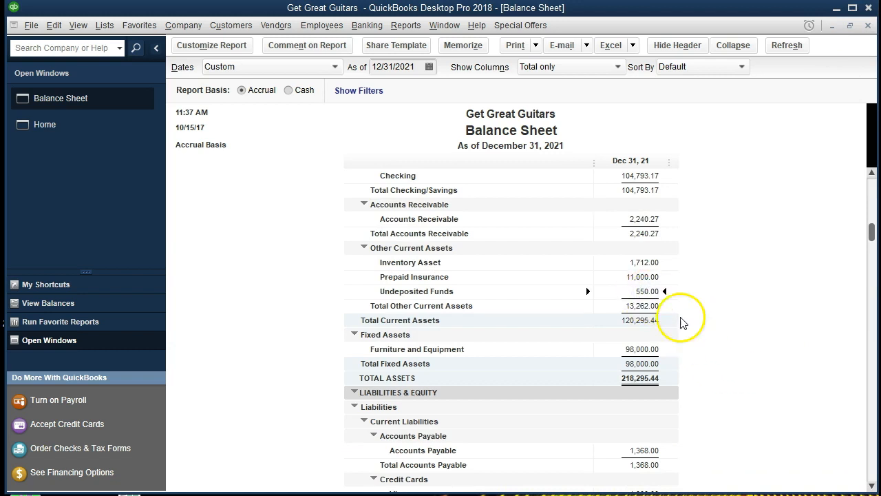
double_click(620, 292)
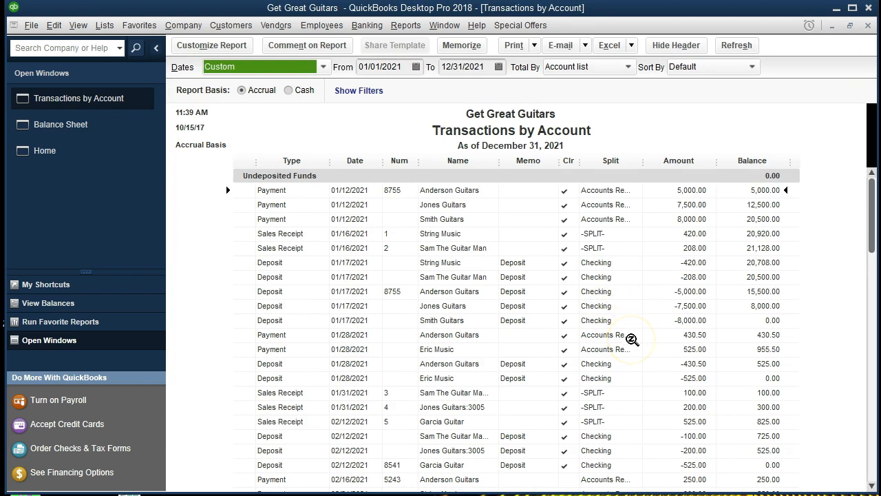
scroll(631, 339, "down", 1)
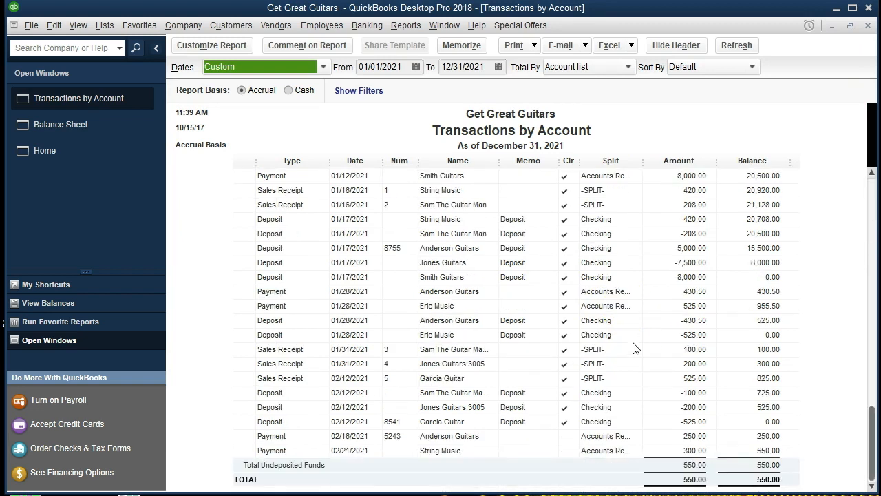
double_click(662, 450)
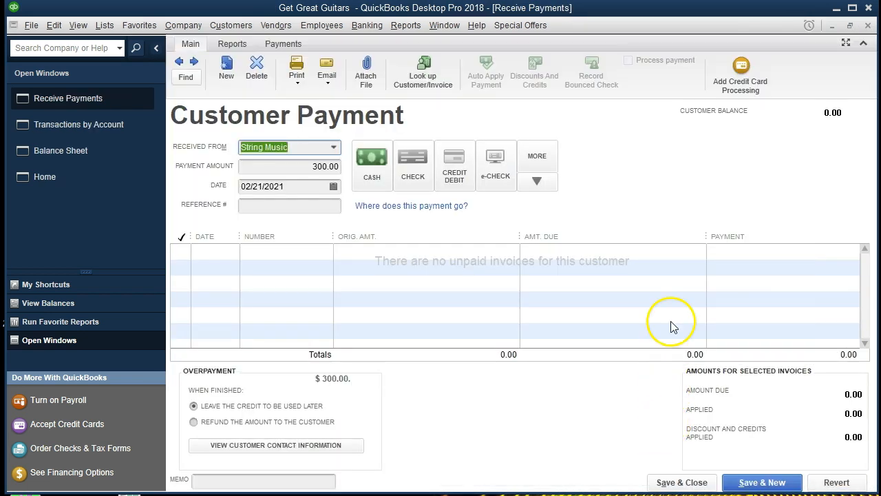
left_click(868, 24)
left_click(868, 25)
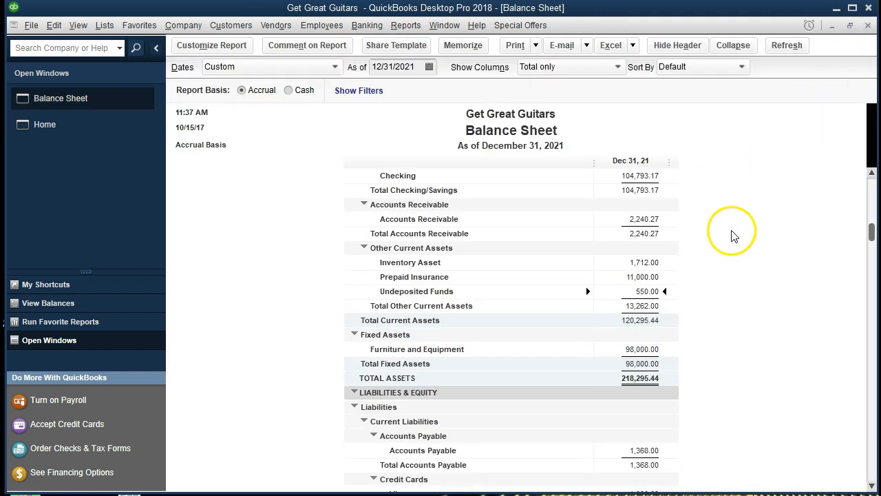
Step: Open the Customer Balance Detail report from the customer and receivables reports and examine the String Music payment and the report total
left_click(405, 28)
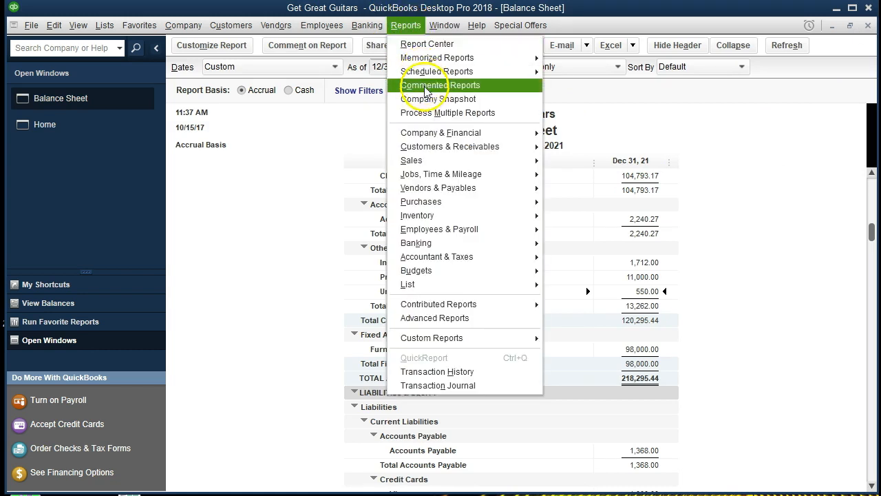
mouse_move(494, 148)
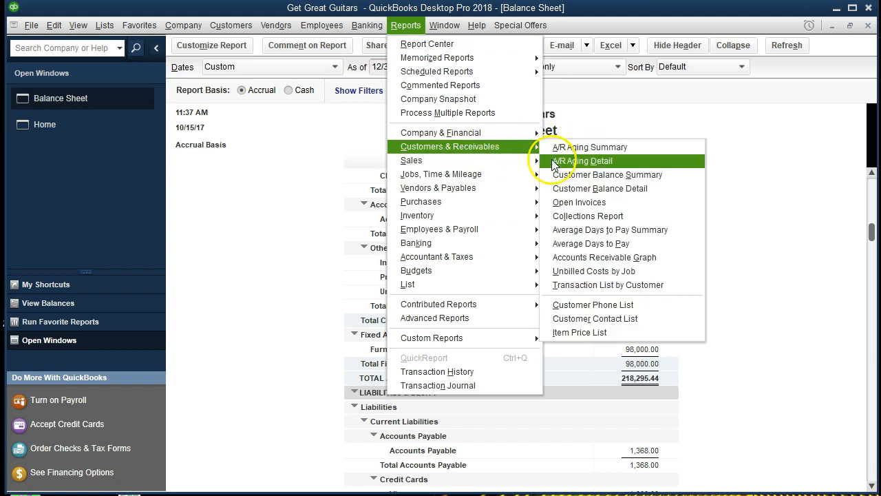
left_click(552, 189)
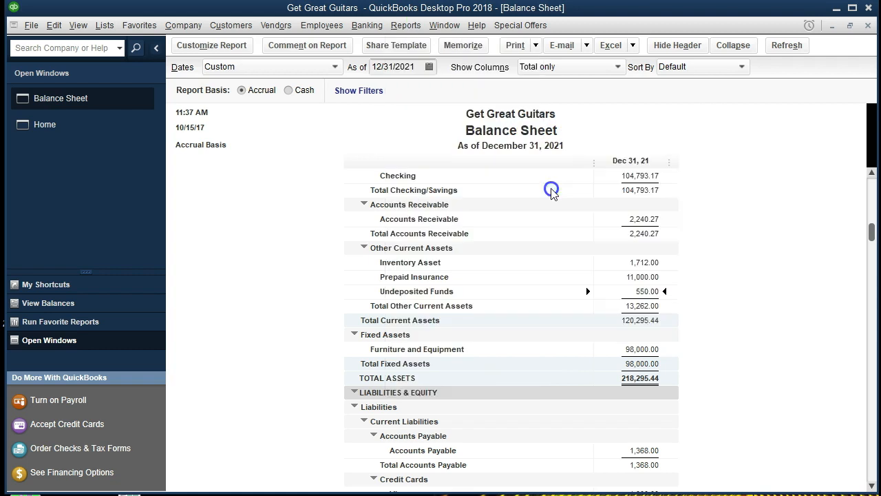
scroll(561, 278, "down", 3)
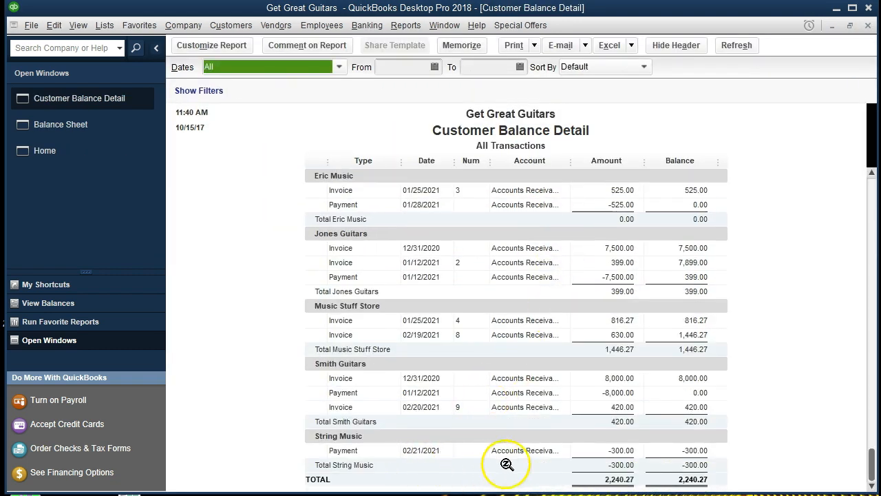
left_click(595, 452)
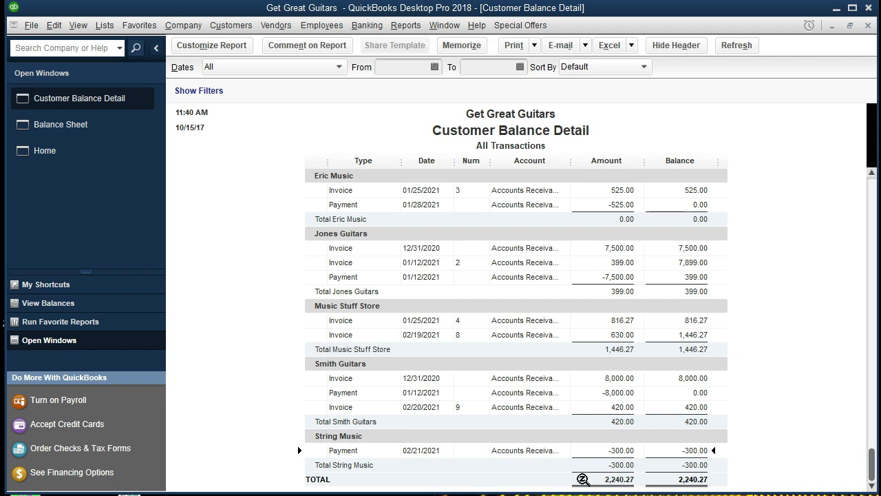
double_click(587, 457)
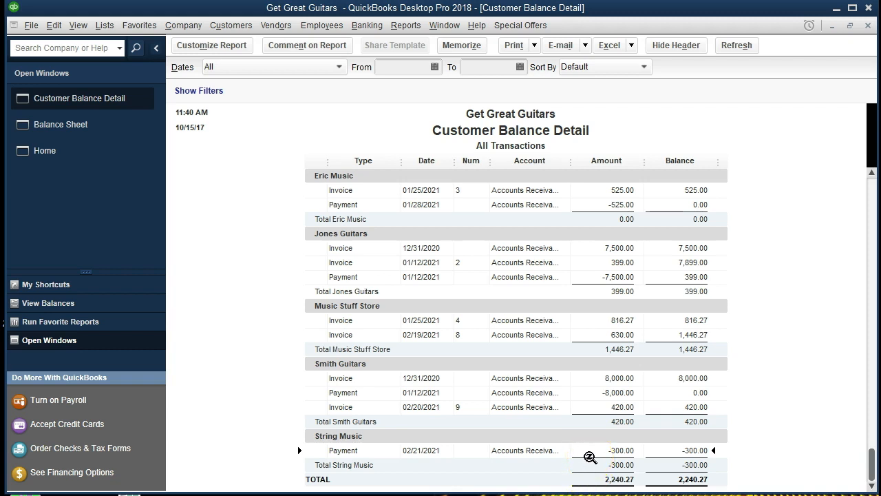